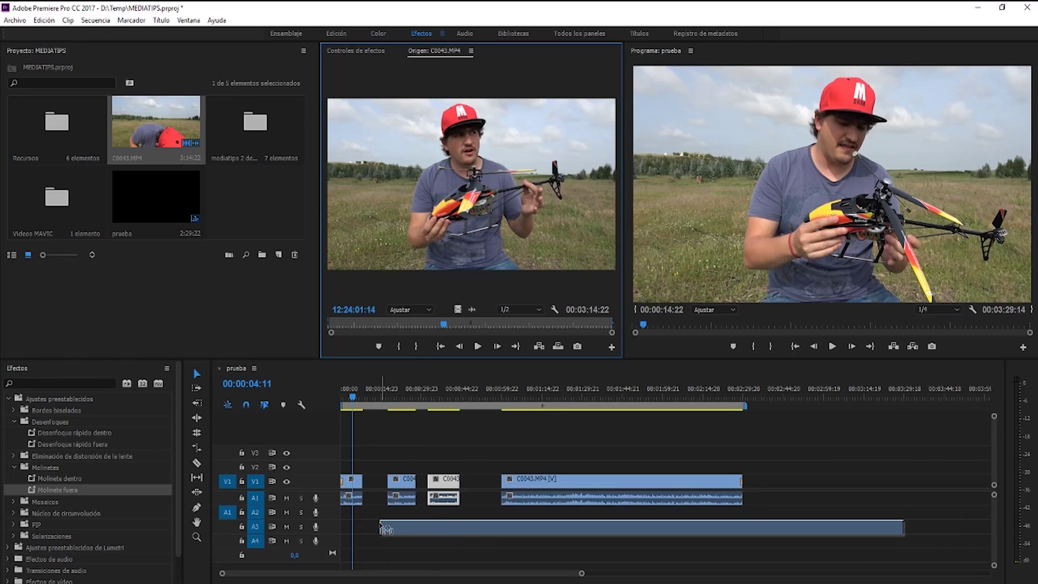
Add a trimmed audio clip on A2 and fit a shortened C0043 helicopter piece into the V1 gap
drag(446, 531, 364, 513)
drag(884, 512, 386, 512)
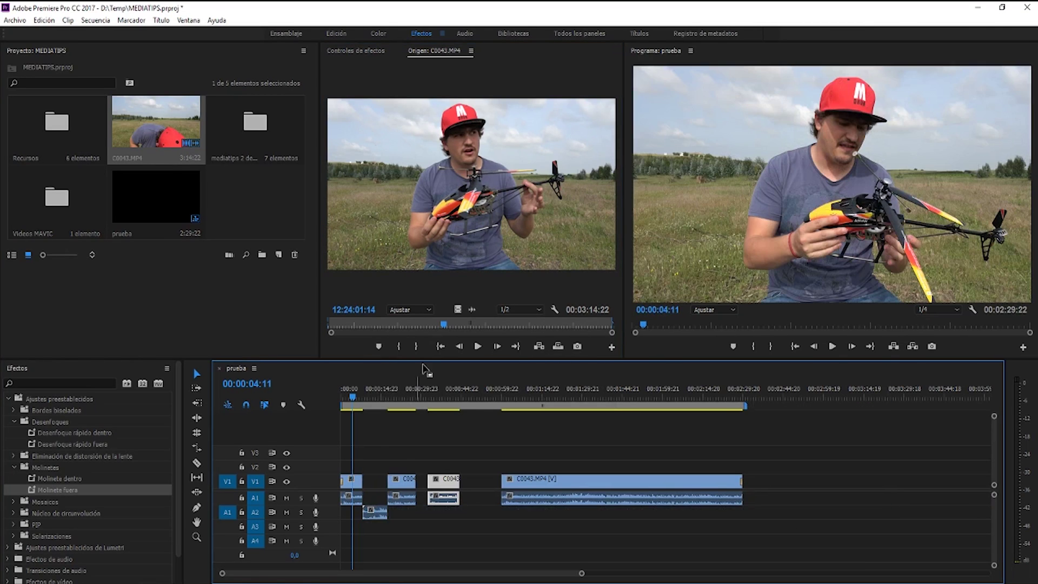
drag(459, 309, 494, 472)
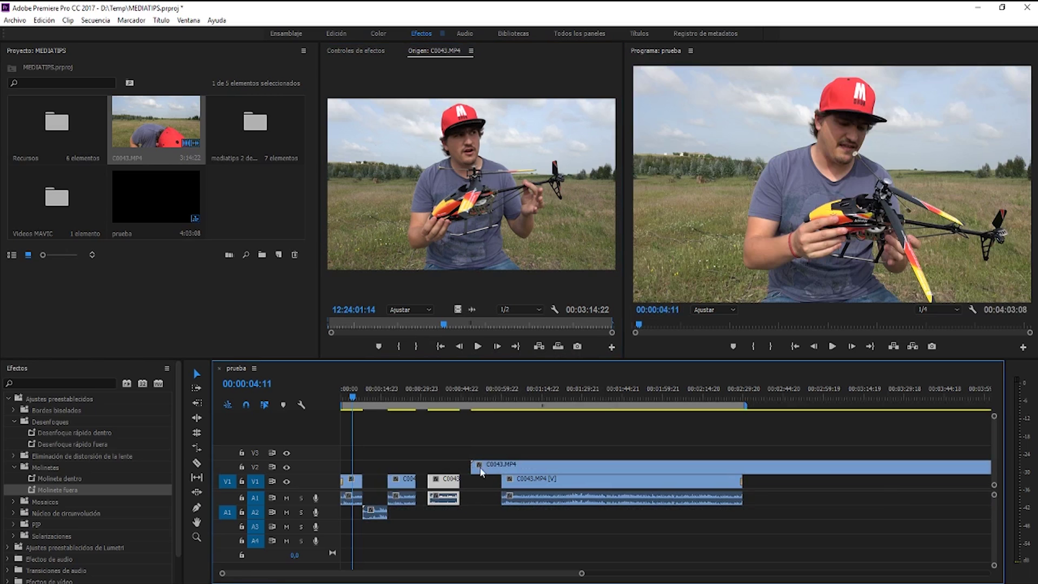
click(491, 468)
key(v)
click(513, 468)
key(Delete)
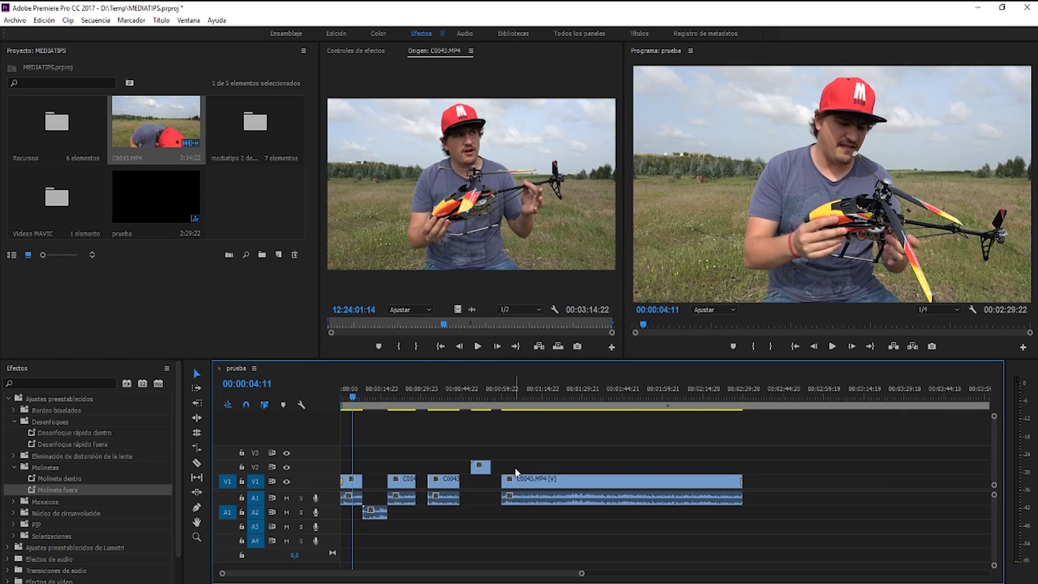
drag(481, 467, 481, 480)
Preview the inserted clip, then open the 'mediatips 2 de mayo' bin and a sequence inside it
click(479, 390)
click(482, 387)
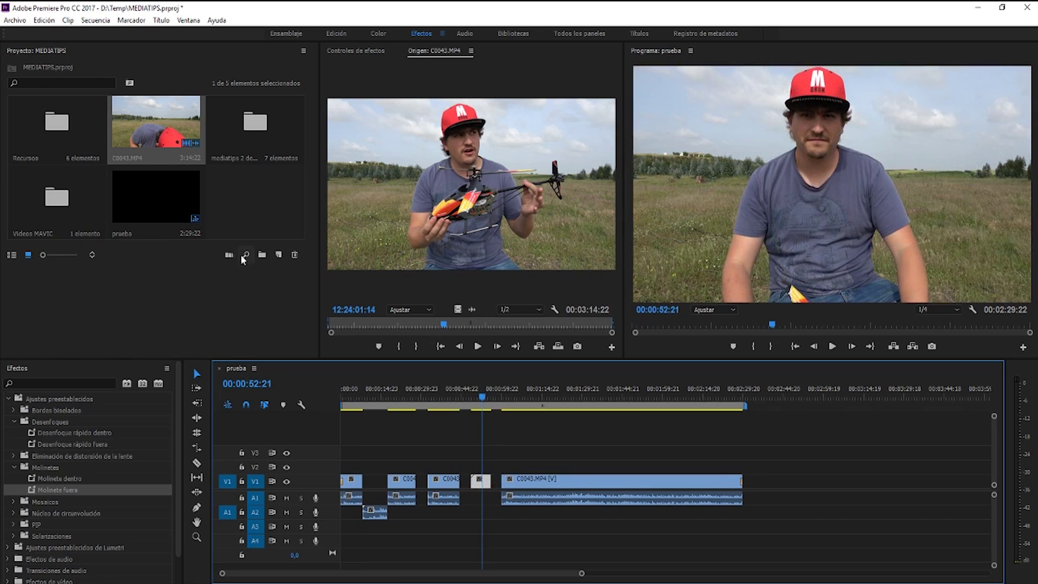
click(241, 238)
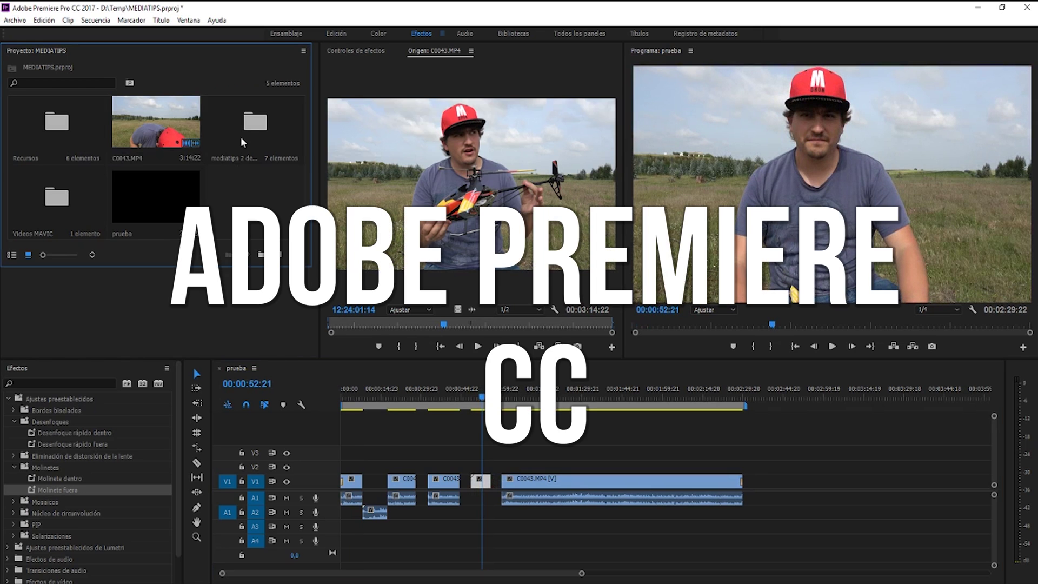
double_click(259, 124)
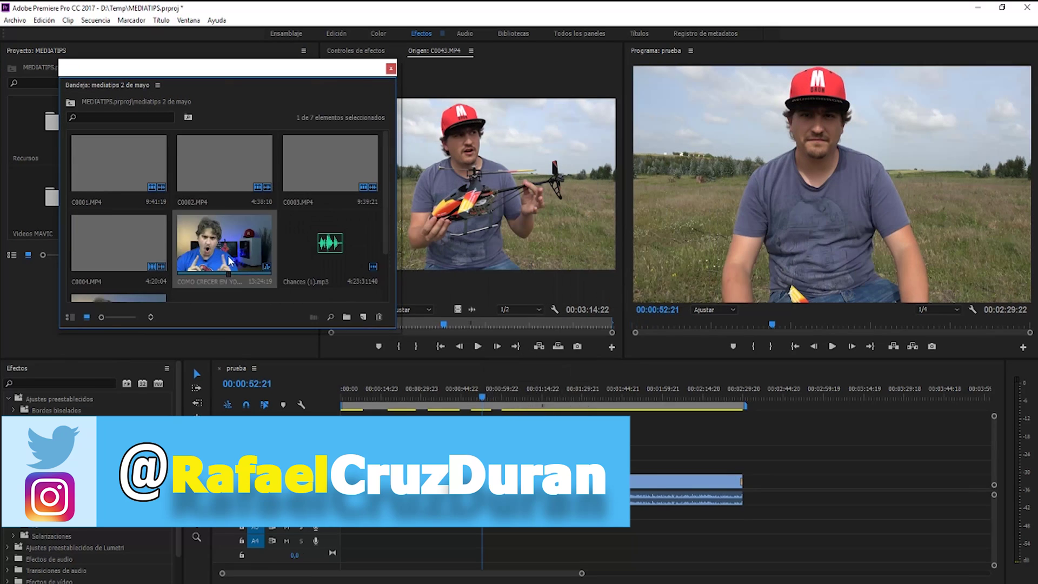
double_click(228, 255)
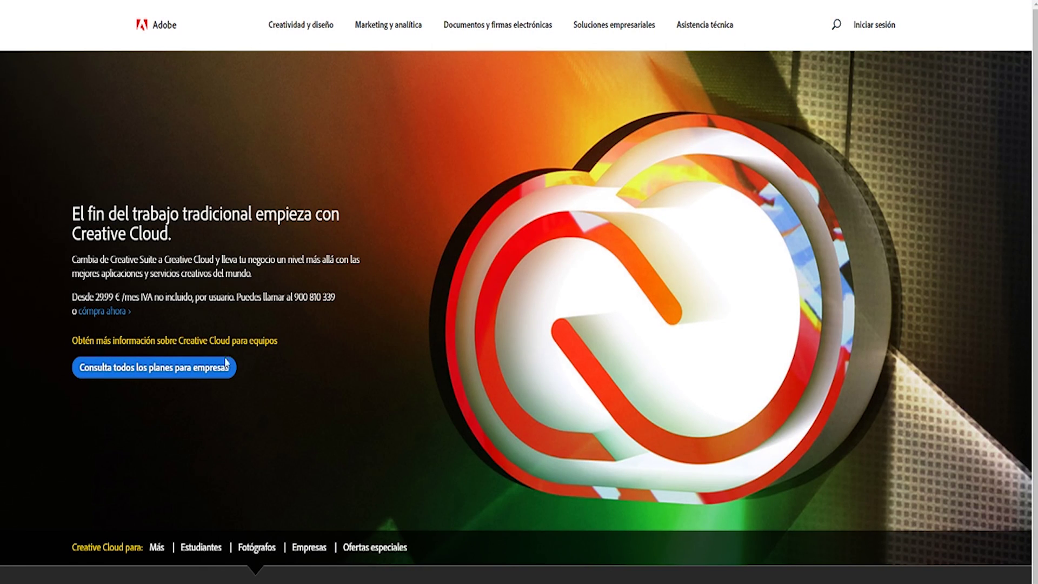
On the Creative Cloud plans page, choose Adobe Premiere Pro as the single app and view its billing options
click(156, 546)
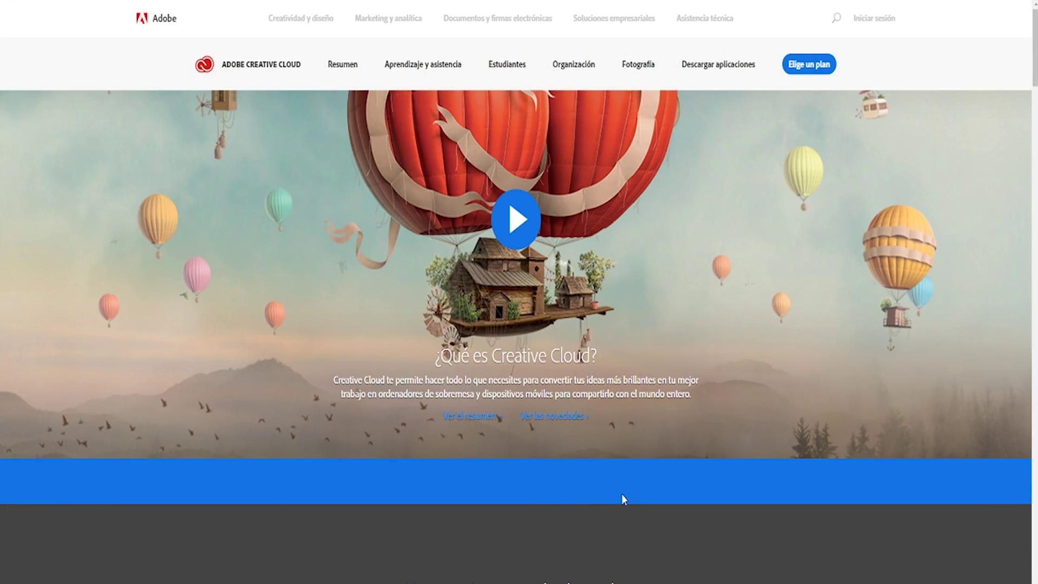
scroll(594, 402, down, 3)
scroll(593, 402, down, 4)
scroll(593, 402, down, 5)
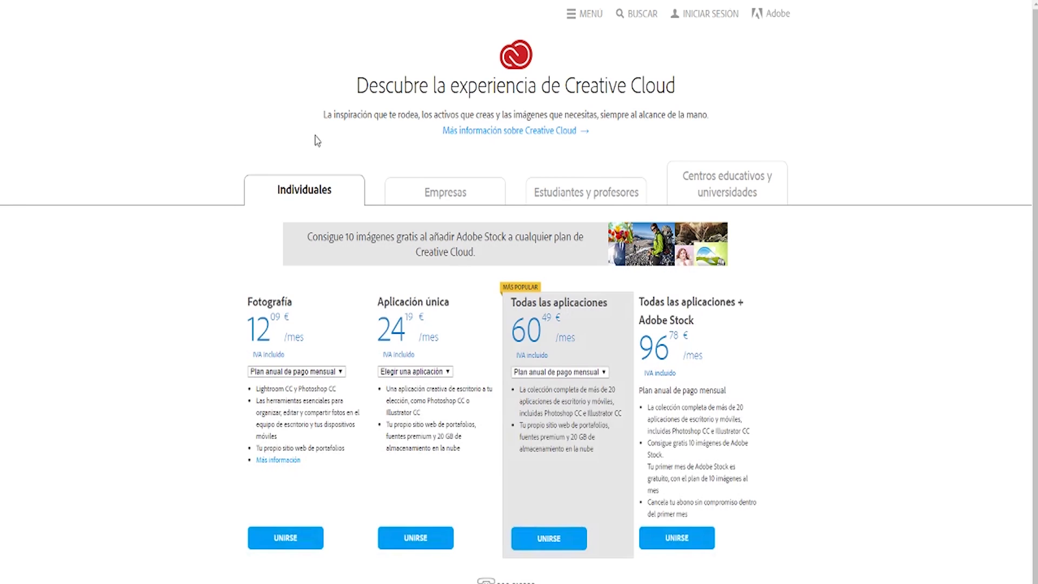
click(431, 373)
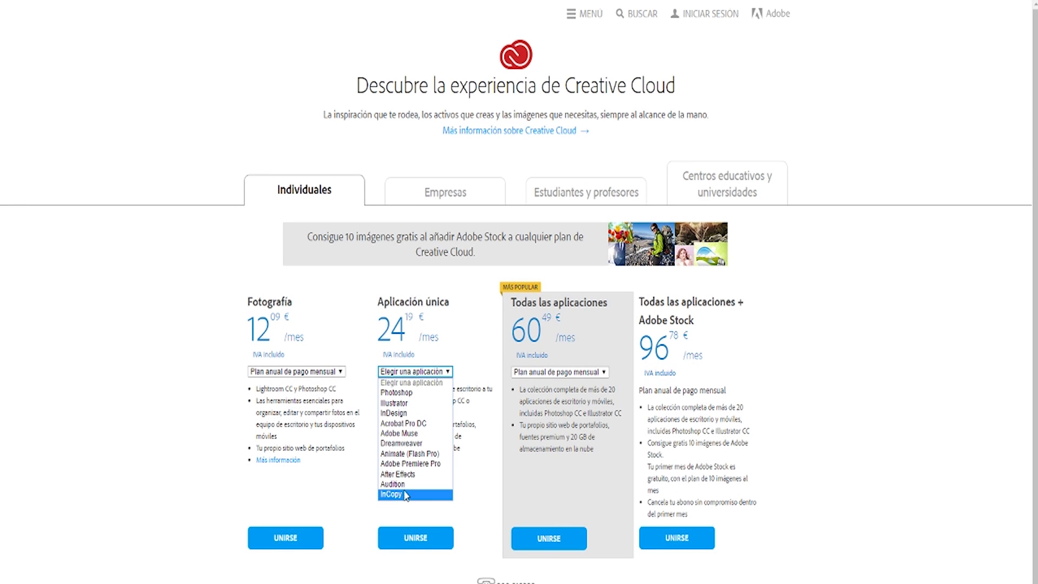
click(406, 463)
click(431, 387)
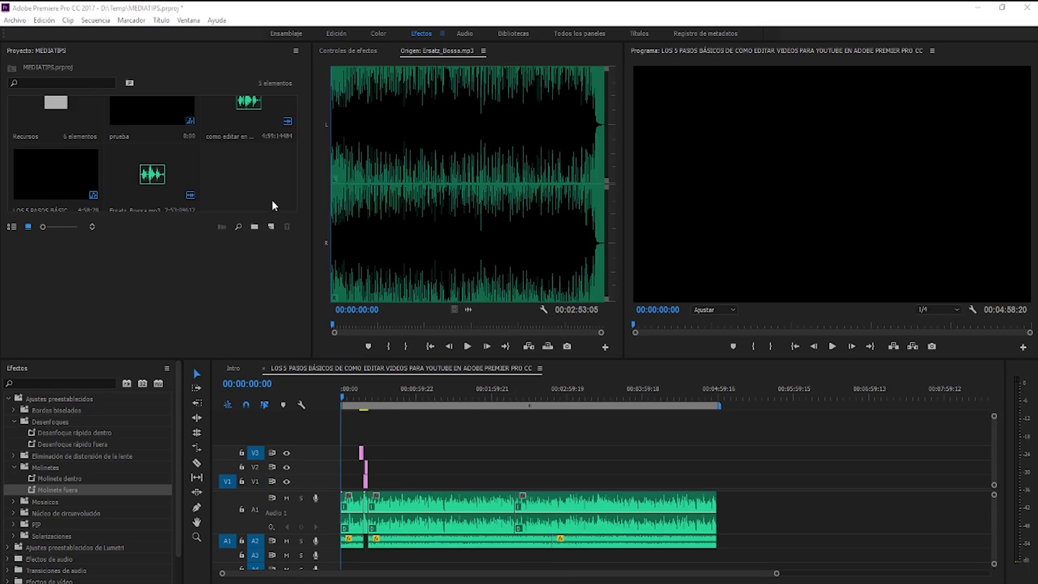
click(265, 187)
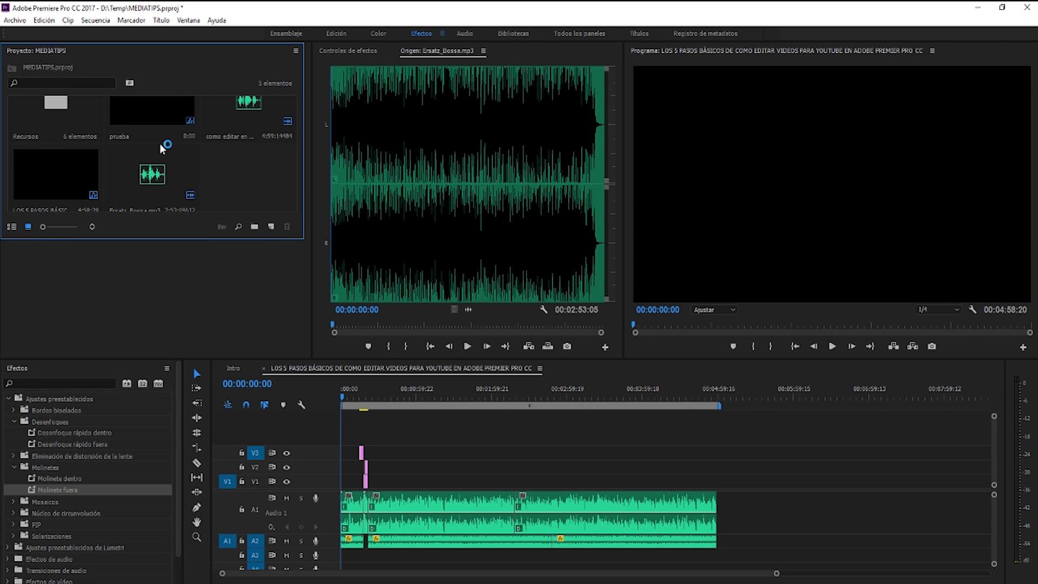
Start a new sequence and pick the RED R3D > HD 4K > 4K HD 16x9 23,976 preset
click(272, 226)
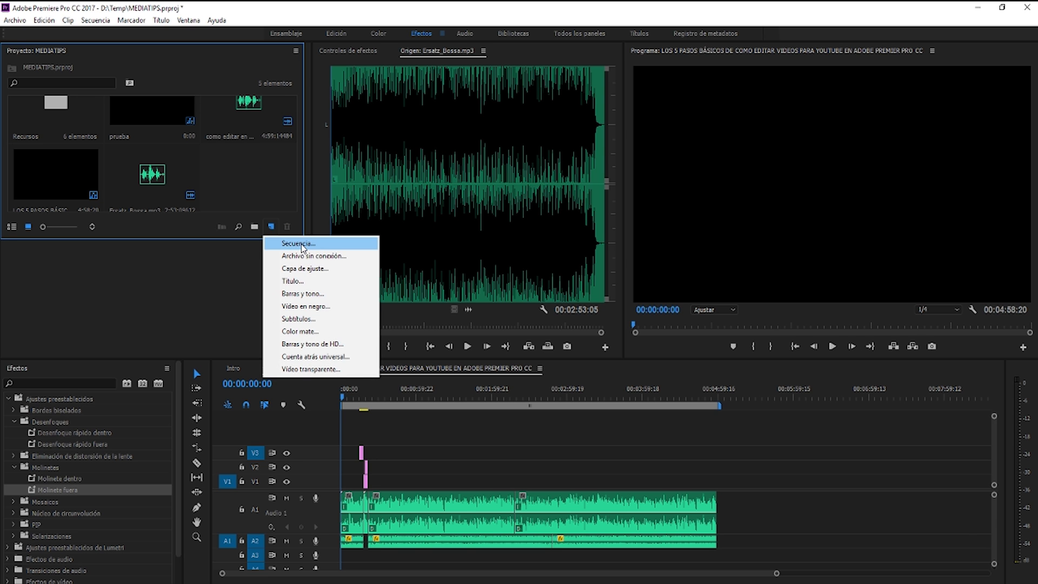
click(300, 244)
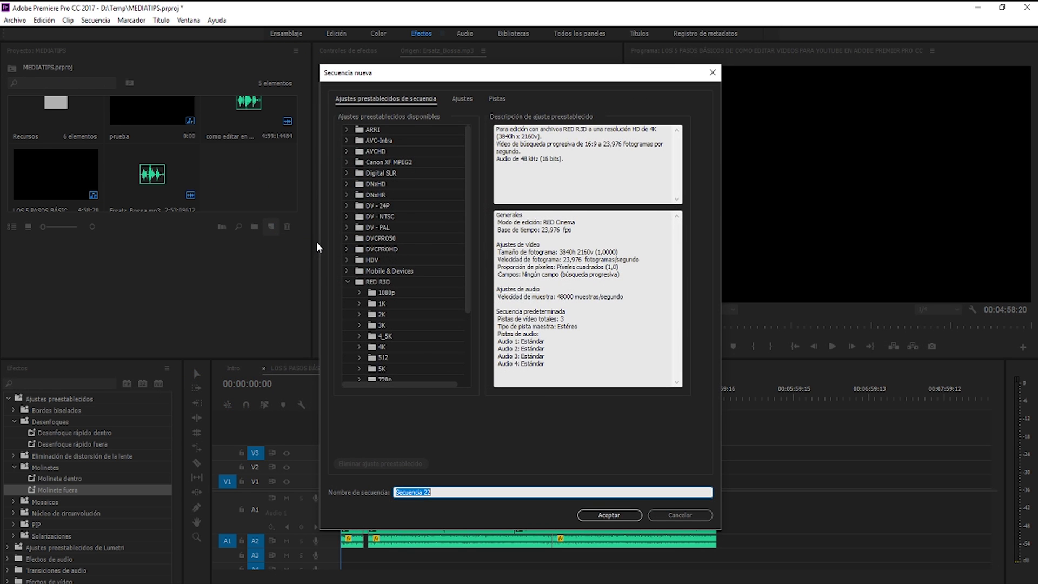
mouse_move(466, 236)
mouse_down()
mouse_move(467, 329)
mouse_move(478, 197)
mouse_up()
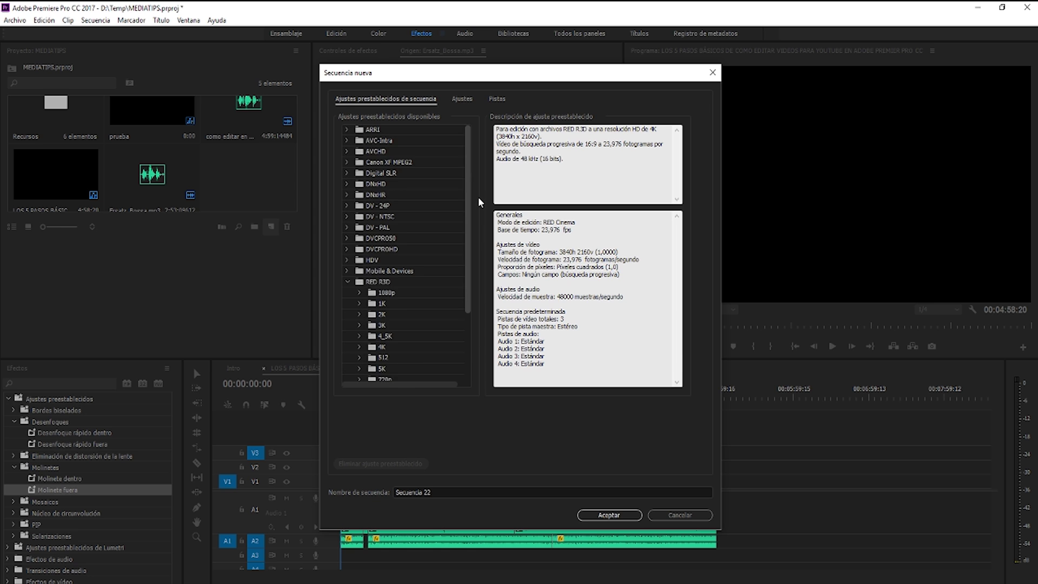
click(361, 281)
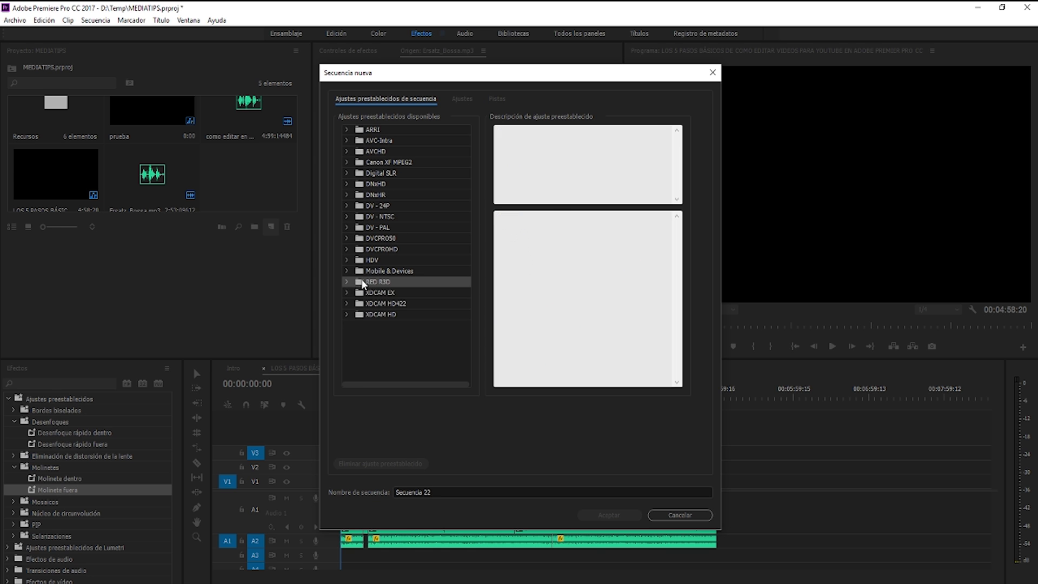
drag(468, 240, 462, 339)
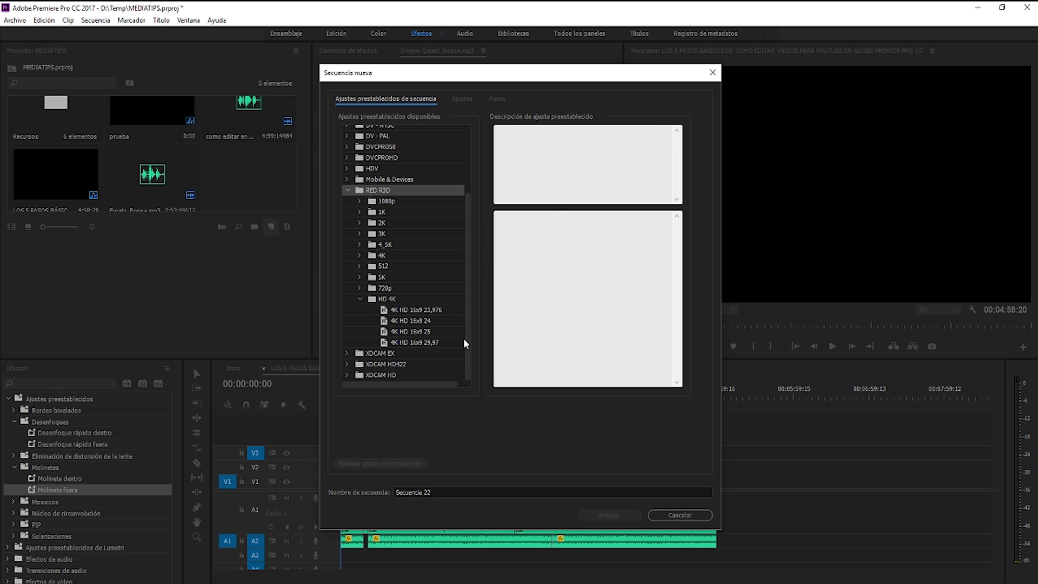
click(403, 301)
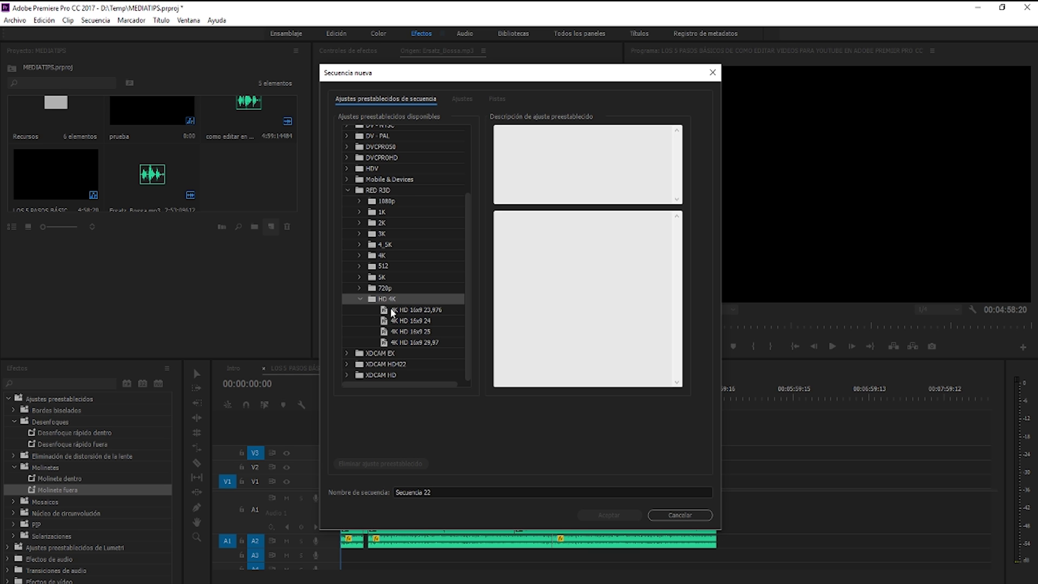
click(405, 310)
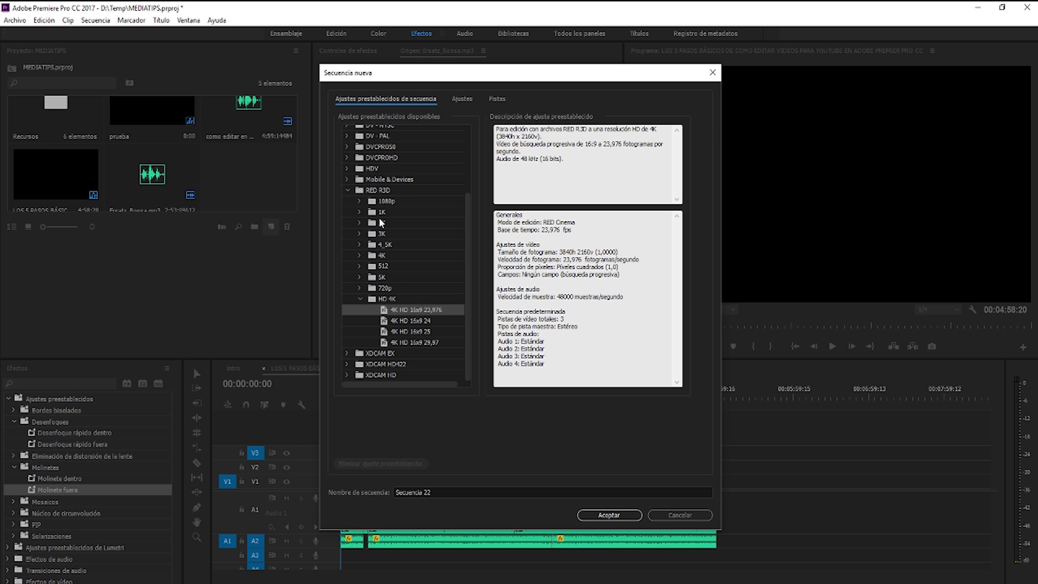
Reselect the RED R3D 4K HD 16x9 23,976 preset after browsing the 720p folder
click(358, 289)
click(357, 286)
scroll(392, 247, up, 3)
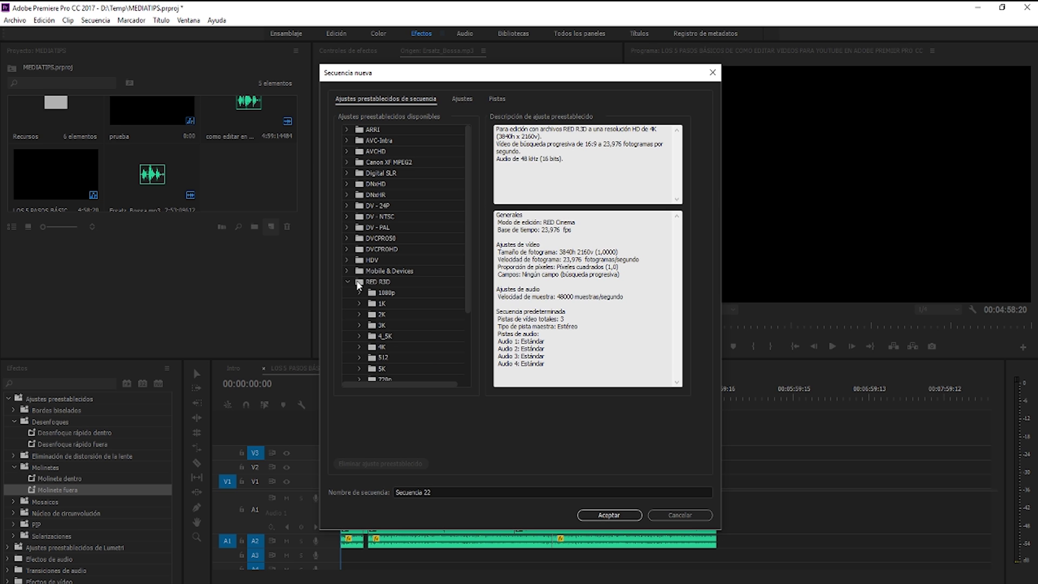
click(391, 279)
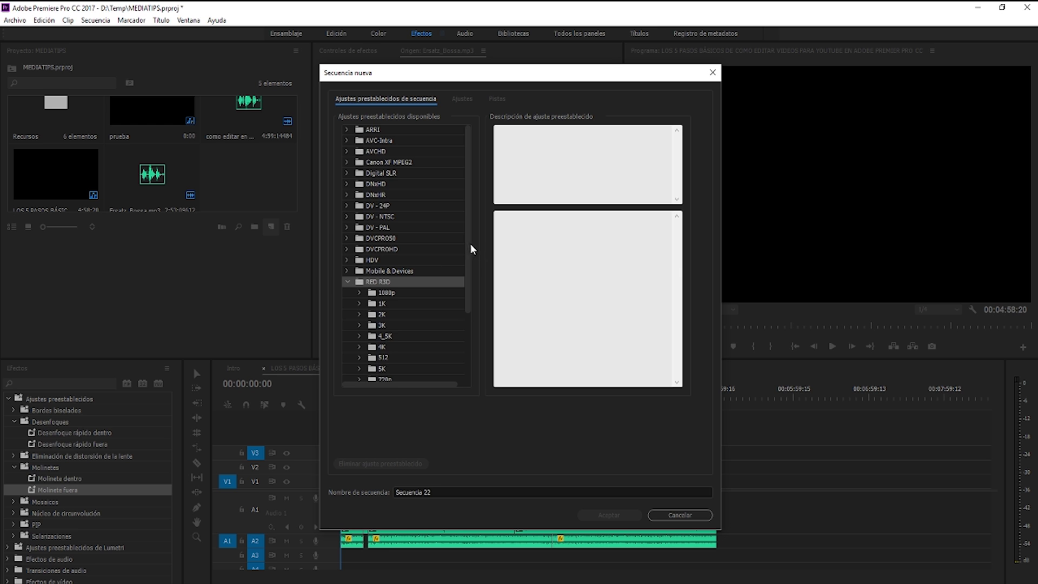
drag(469, 247, 462, 338)
click(383, 299)
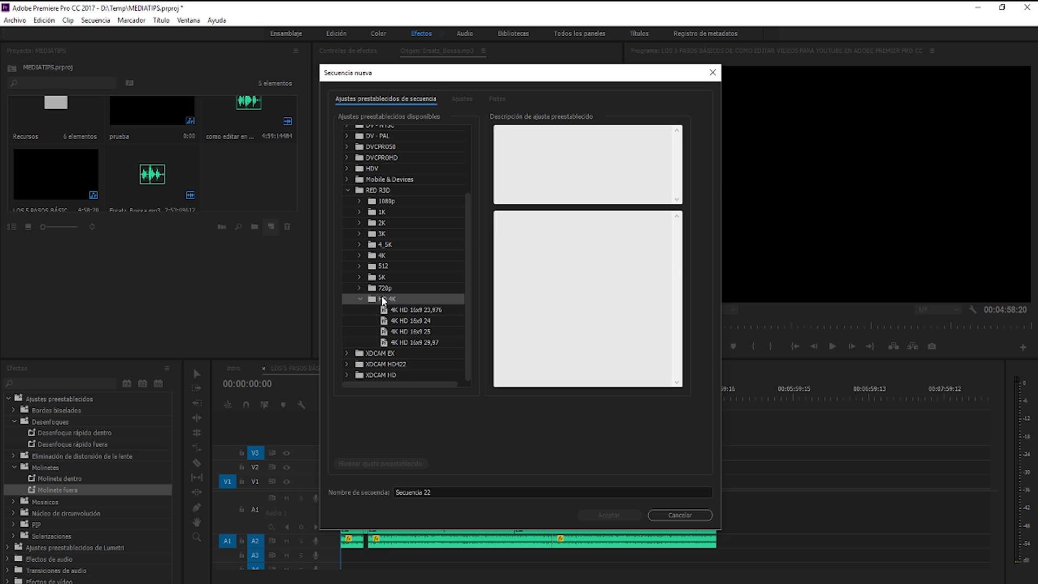
click(395, 309)
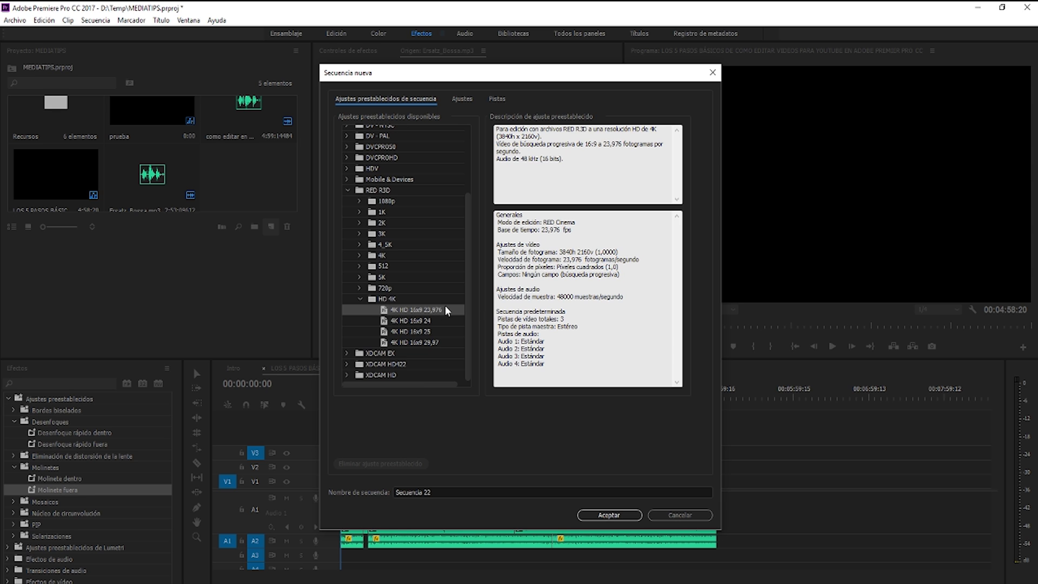
Name the sequence Prueba and create it
click(357, 250)
click(358, 250)
click(359, 233)
click(359, 234)
click(475, 493)
text(Prueba)
key(Return)
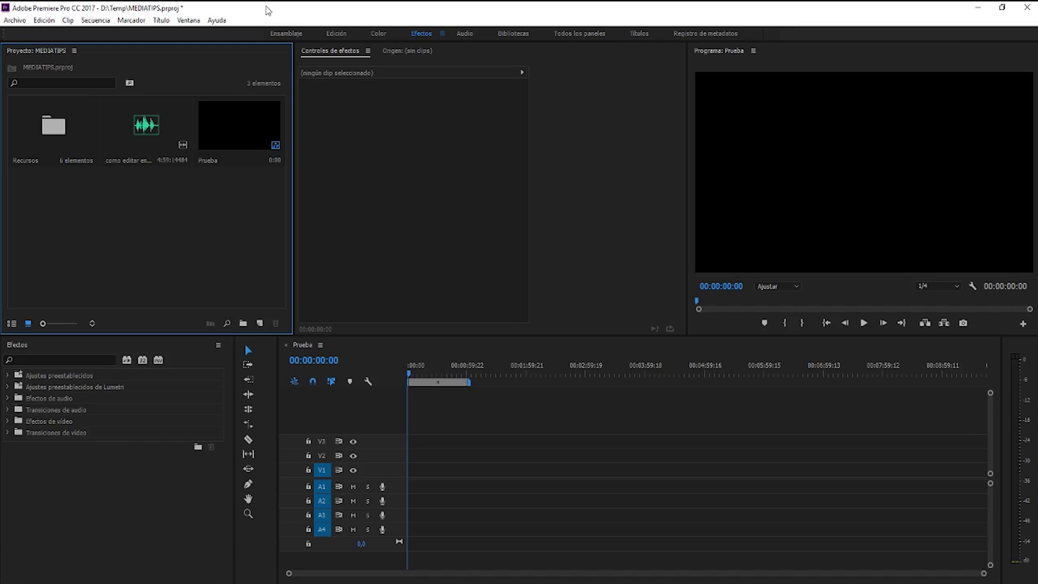
click(189, 20)
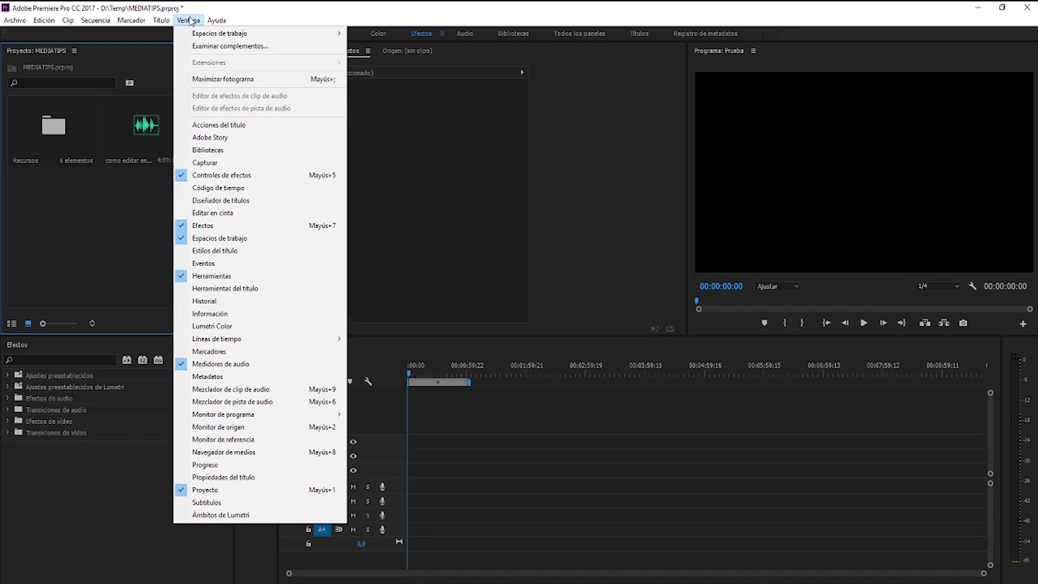
mouse_move(210, 37)
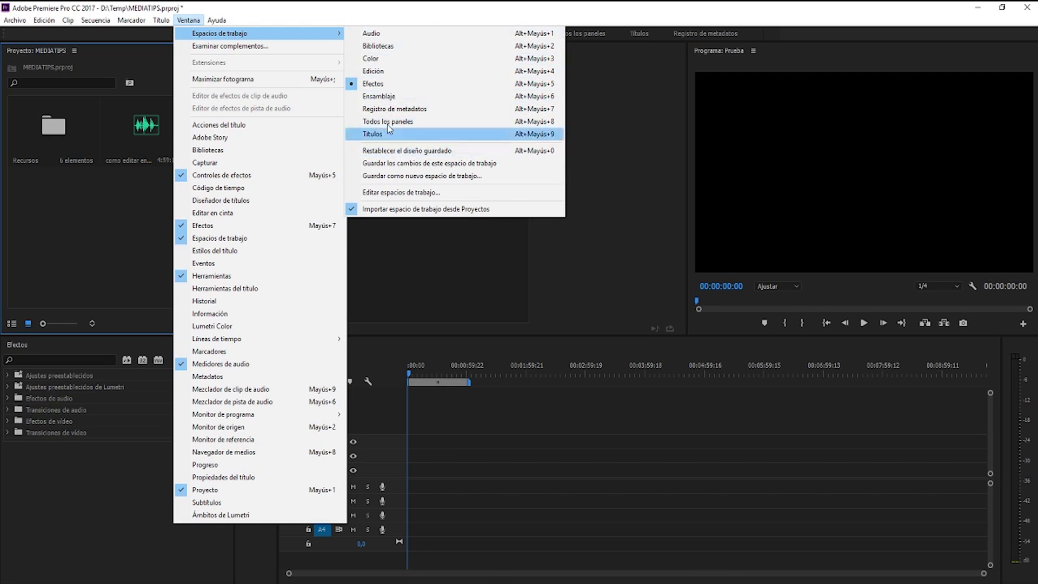
click(381, 36)
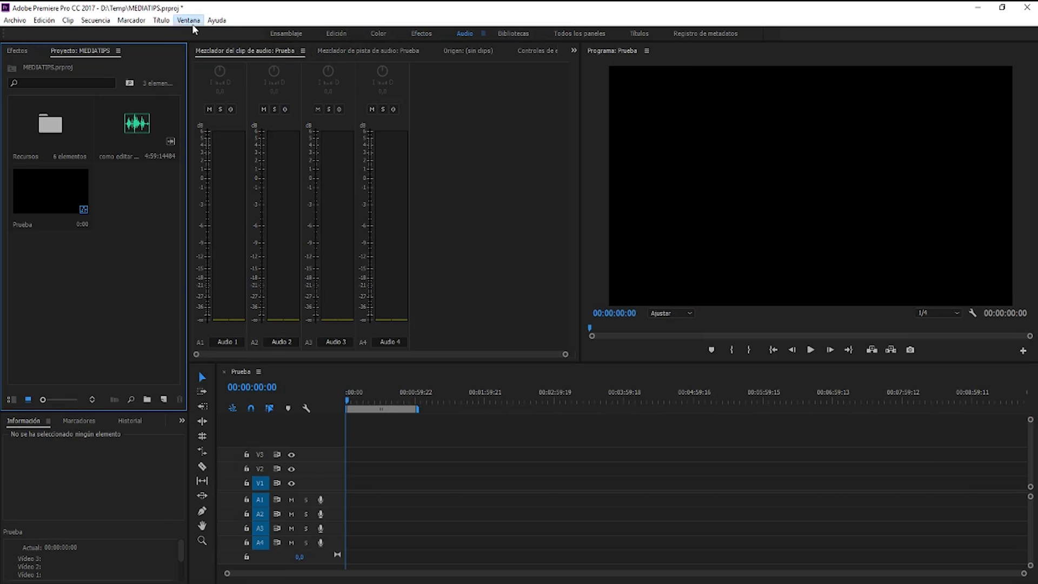
click(188, 20)
mouse_move(249, 30)
click(381, 86)
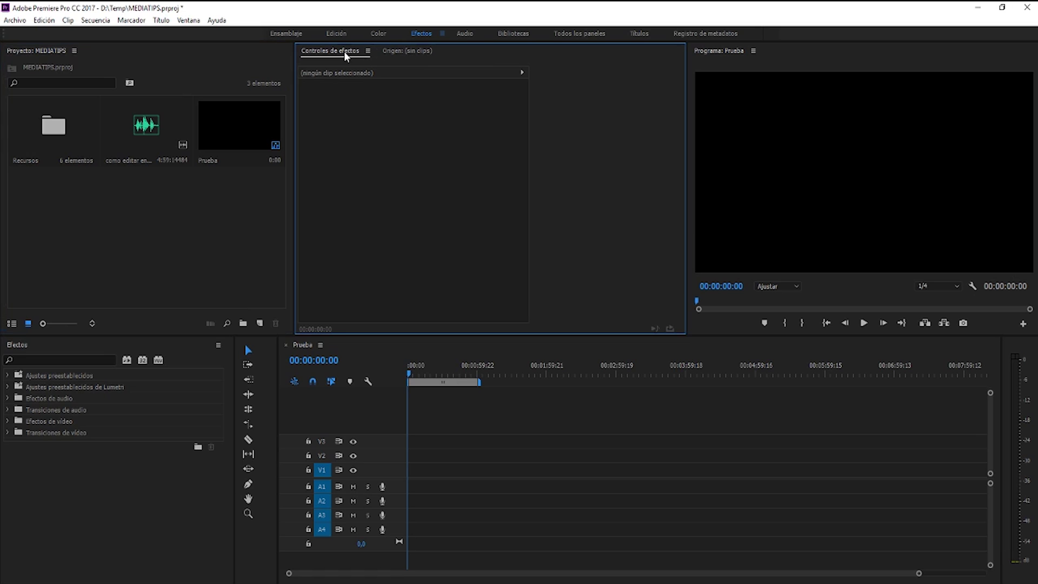
Try several dock positions for the Effect Controls panel around the Source monitor
drag(343, 52, 319, 217)
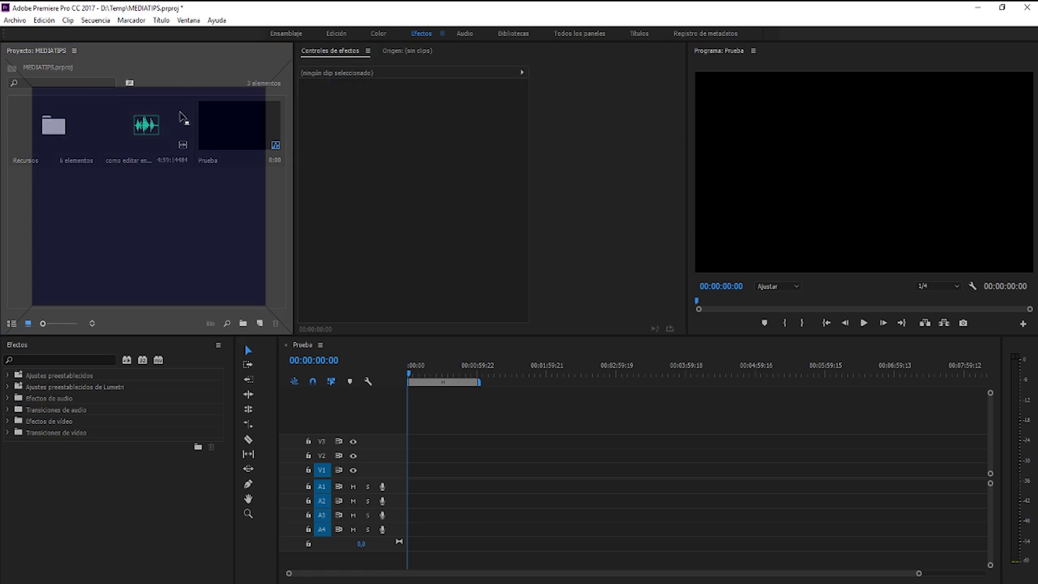
drag(319, 216, 299, 6)
drag(333, 54, 685, 78)
drag(416, 55, 705, 162)
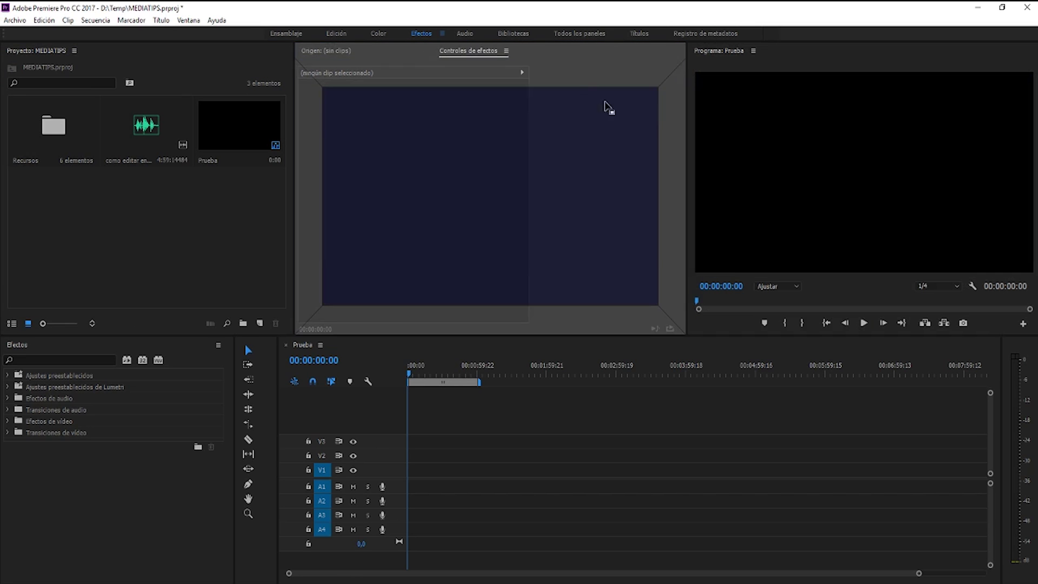
drag(728, 57, 300, 72)
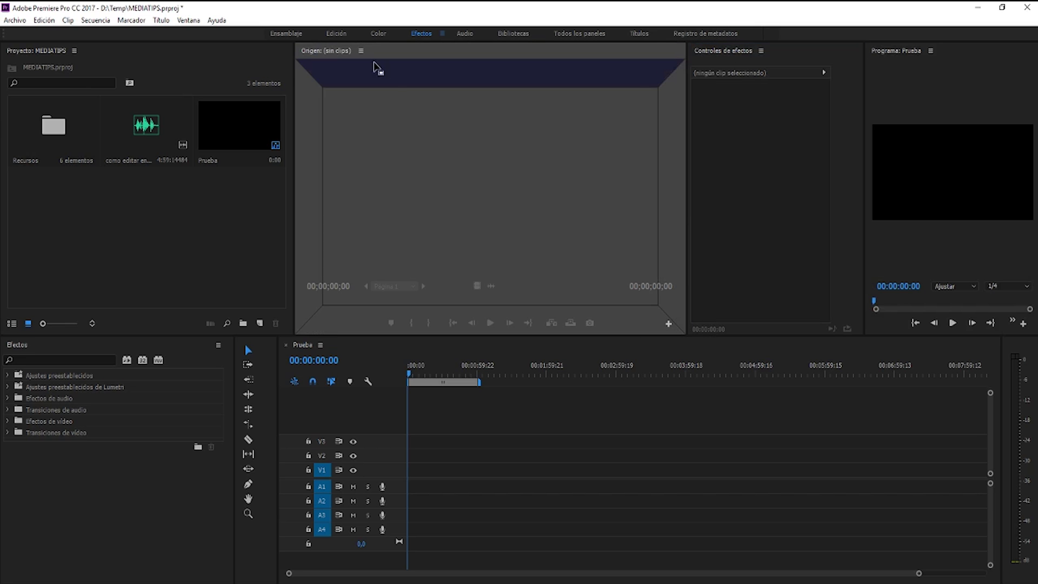
drag(348, 50, 416, 335)
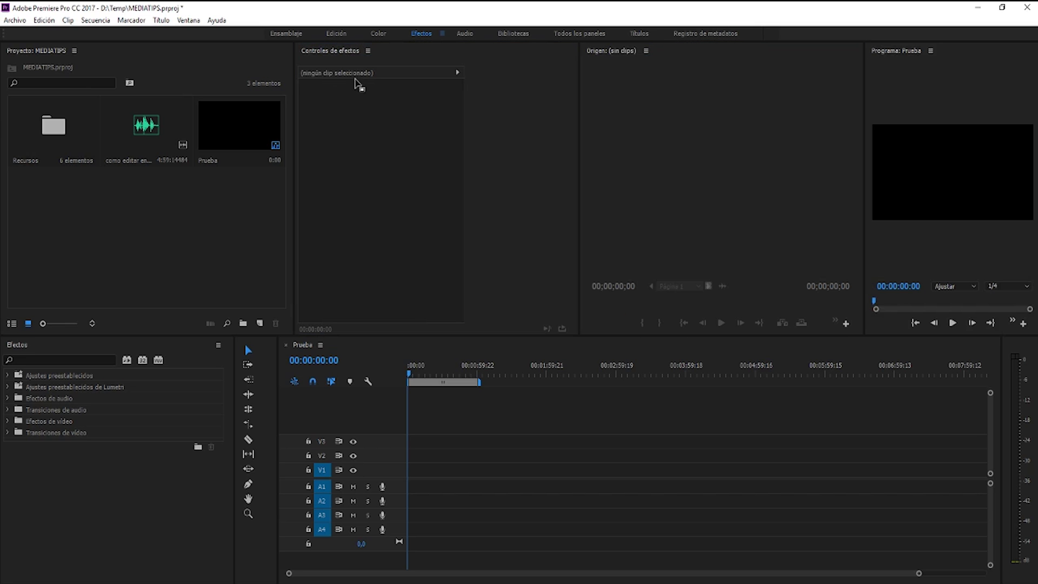
Dock Effect Controls as a tab beside Source, widen it, and enlarge the Program Monitor
mouse_move(416, 335)
mouse_down()
mouse_move(196, 340)
mouse_move(166, 180)
mouse_up()
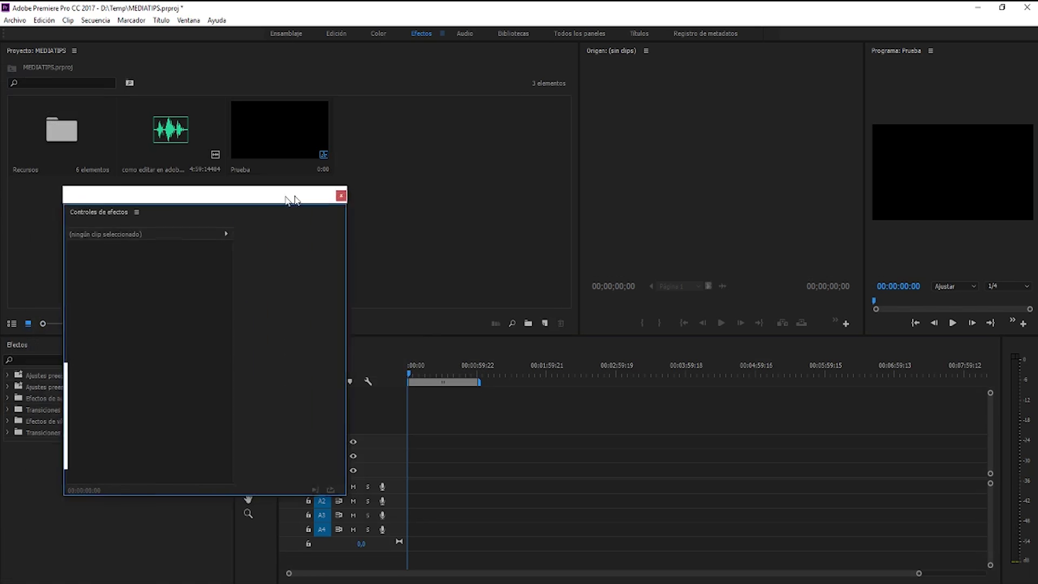
drag(163, 205, 740, 163)
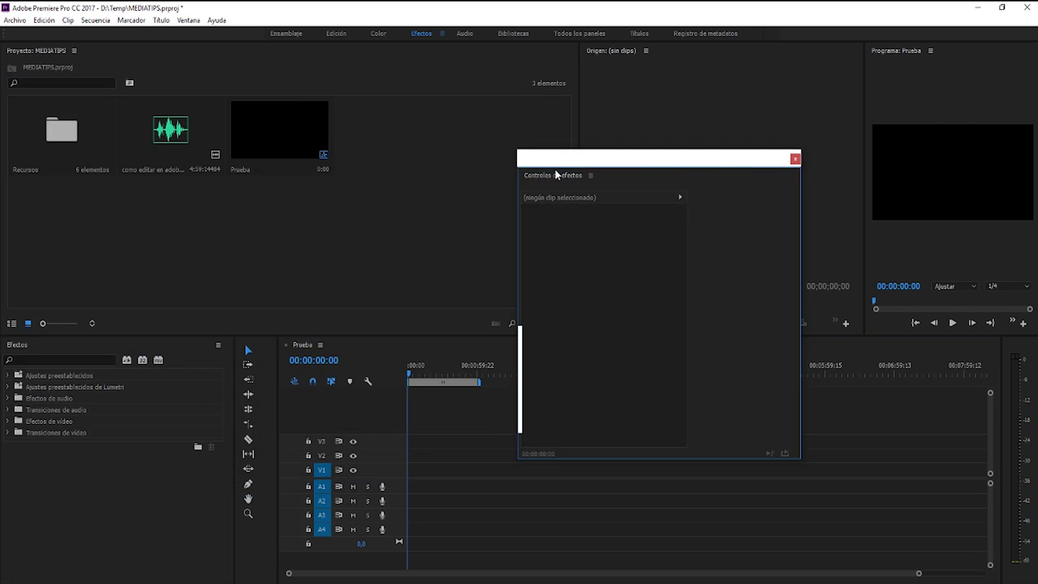
drag(560, 179, 706, 57)
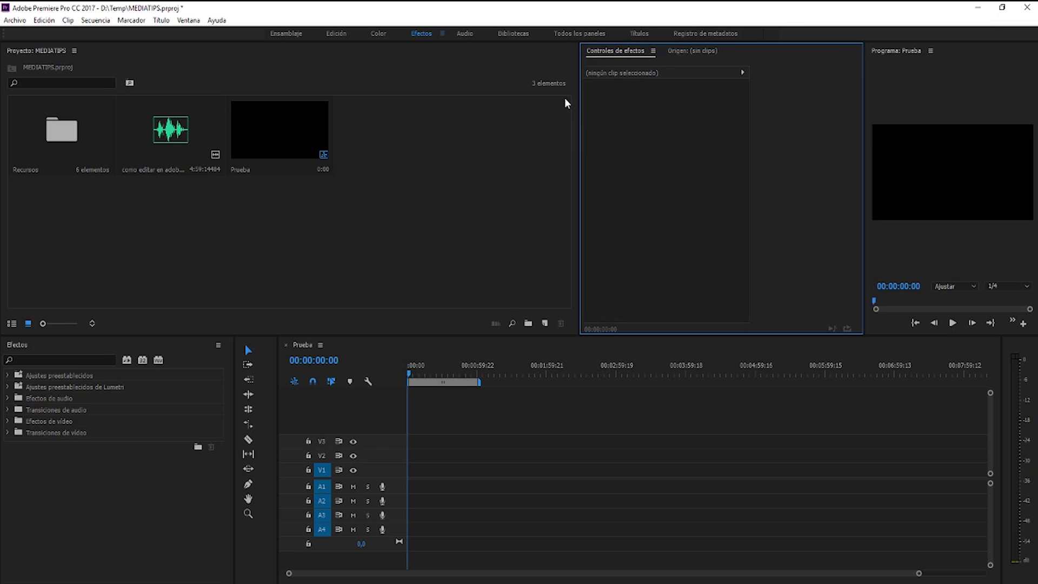
drag(579, 97, 327, 110)
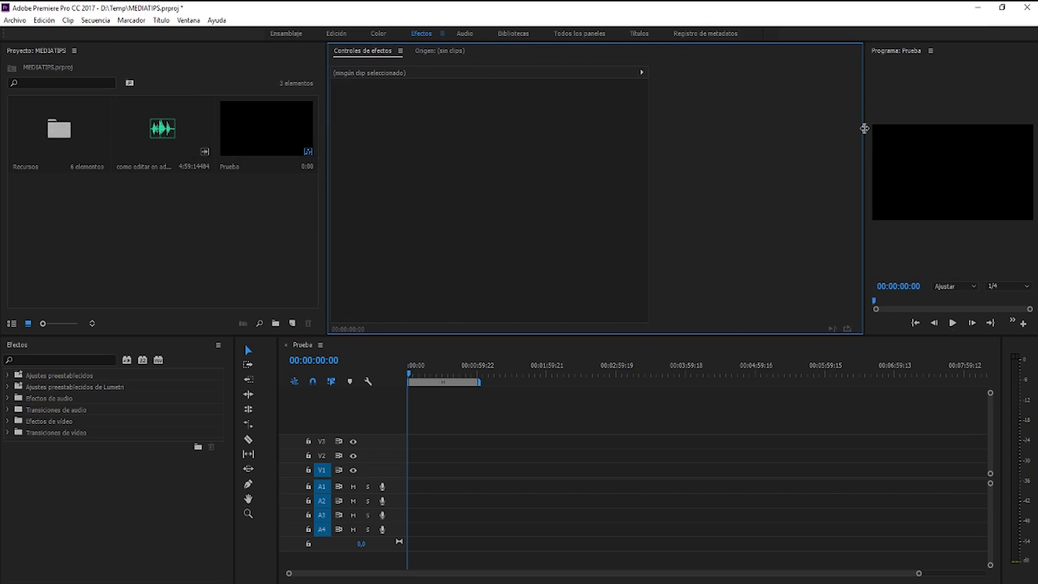
drag(863, 128, 655, 154)
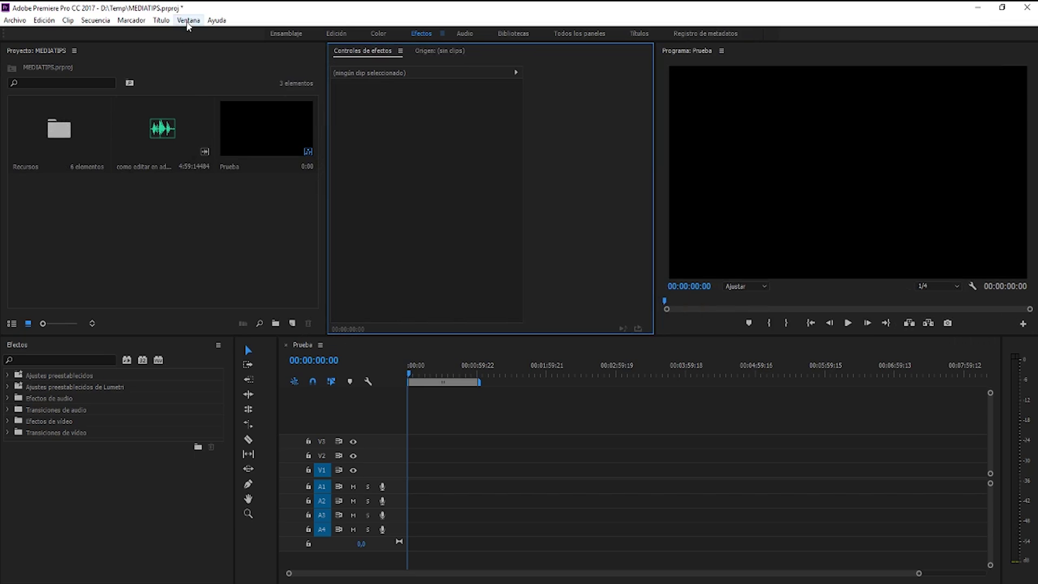
click(188, 20)
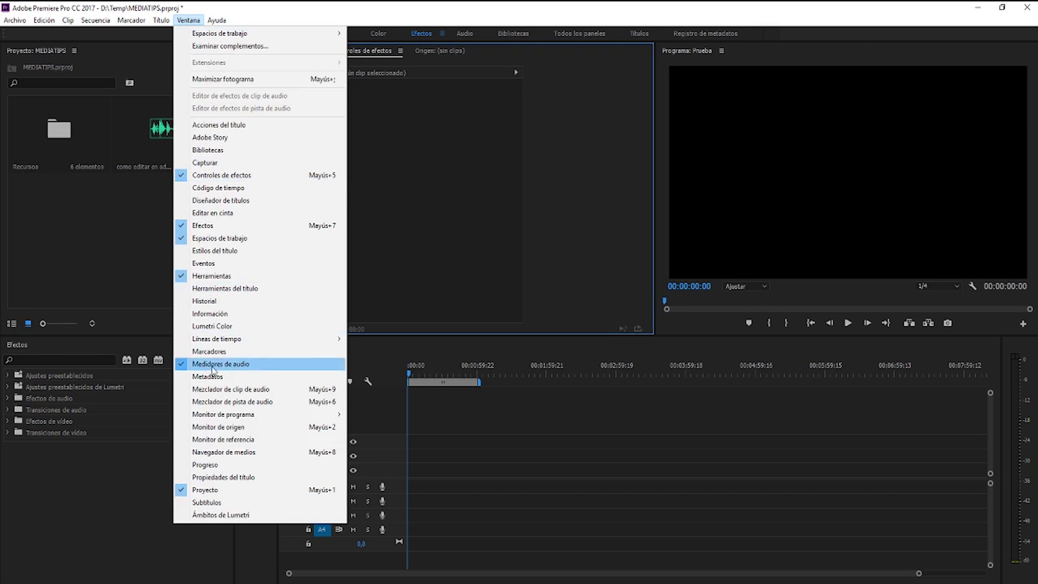
click(208, 300)
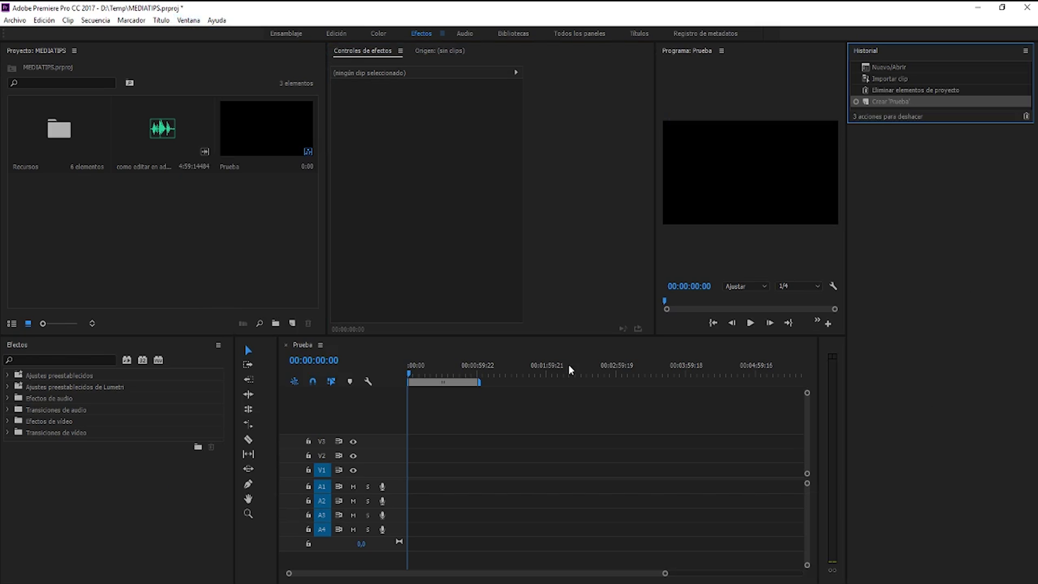
click(1024, 53)
click(941, 55)
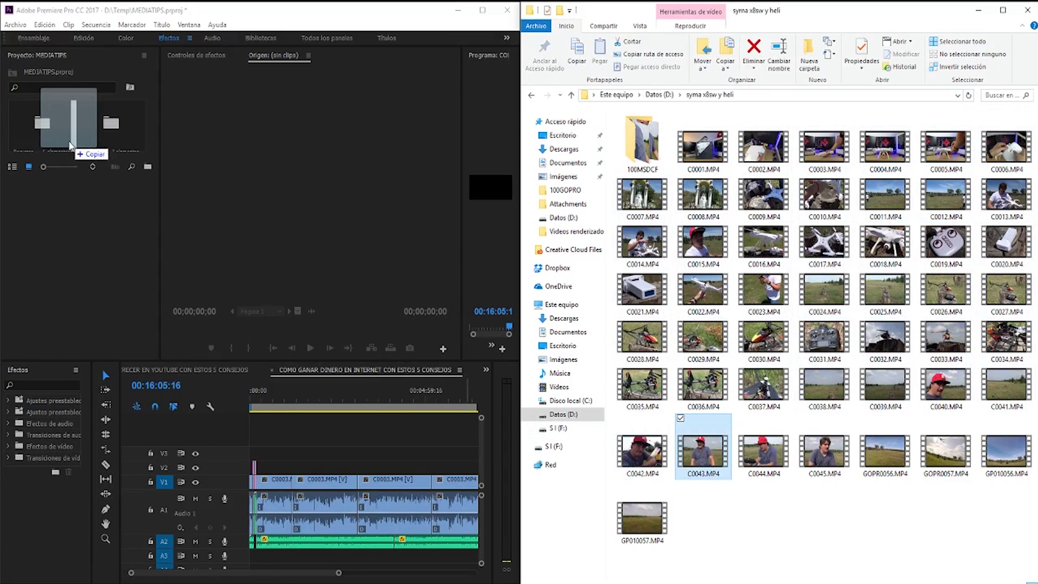
drag(87, 156, 69, 142)
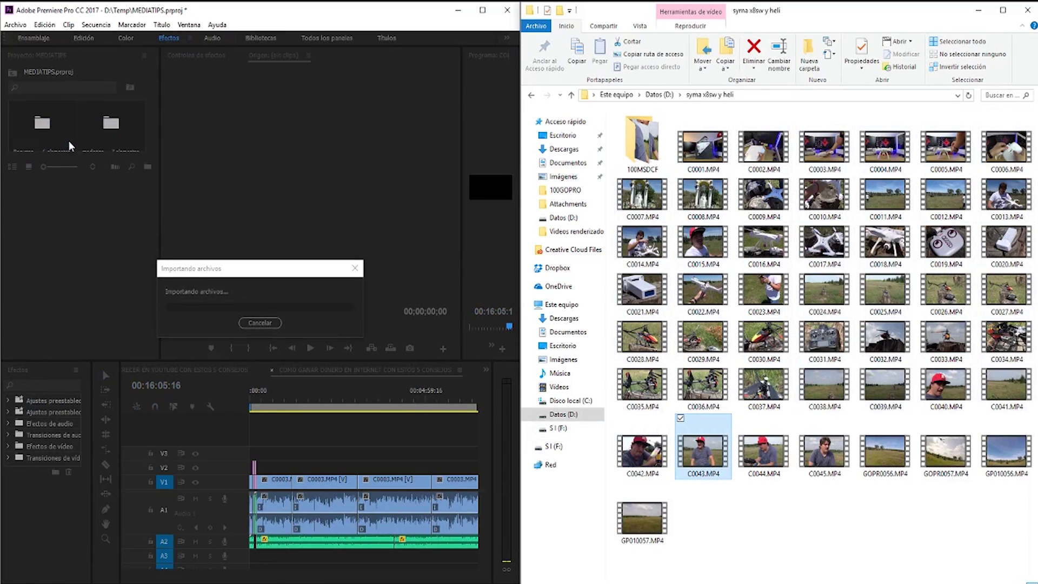
Import the DJI MAVIC O PARROT BEBOP 2 video into the project from the Project panel
click(106, 187)
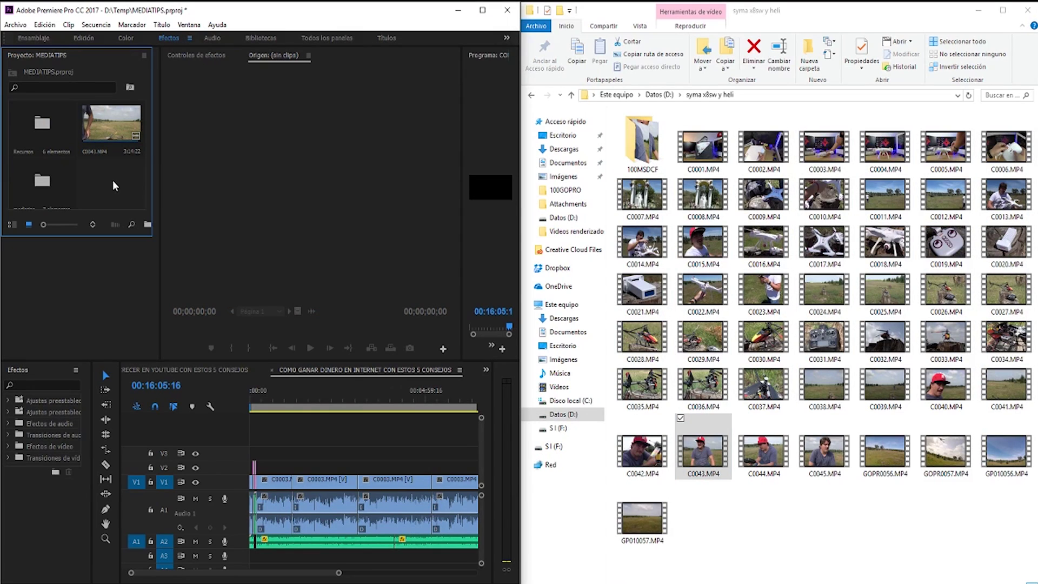
right_click(117, 179)
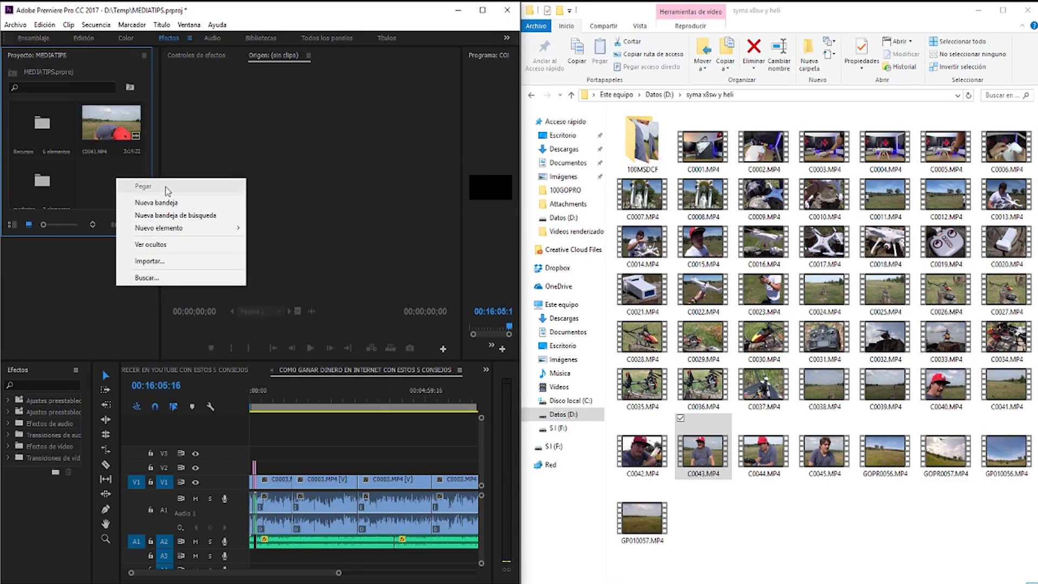
click(156, 265)
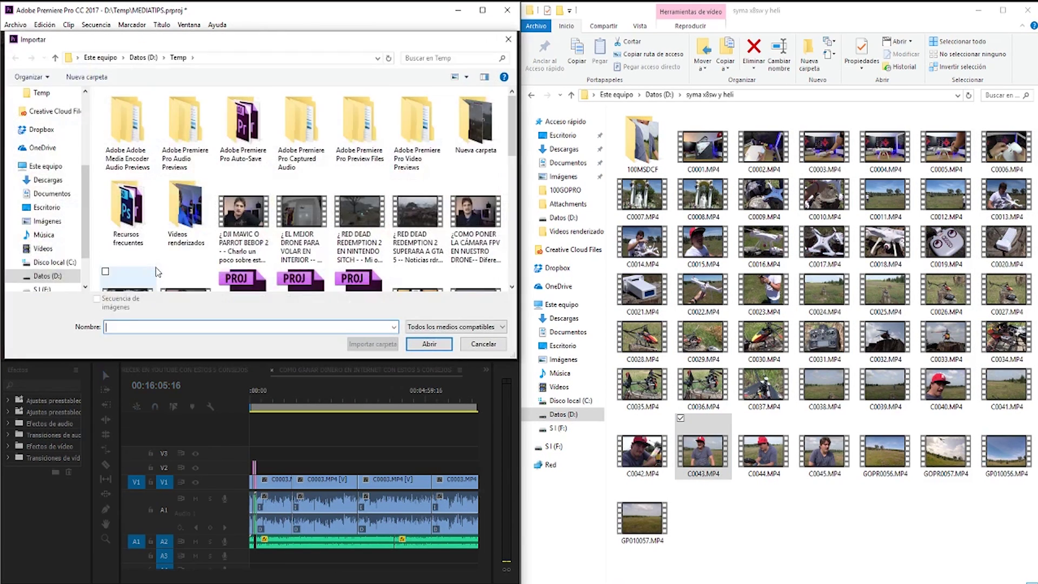
click(243, 216)
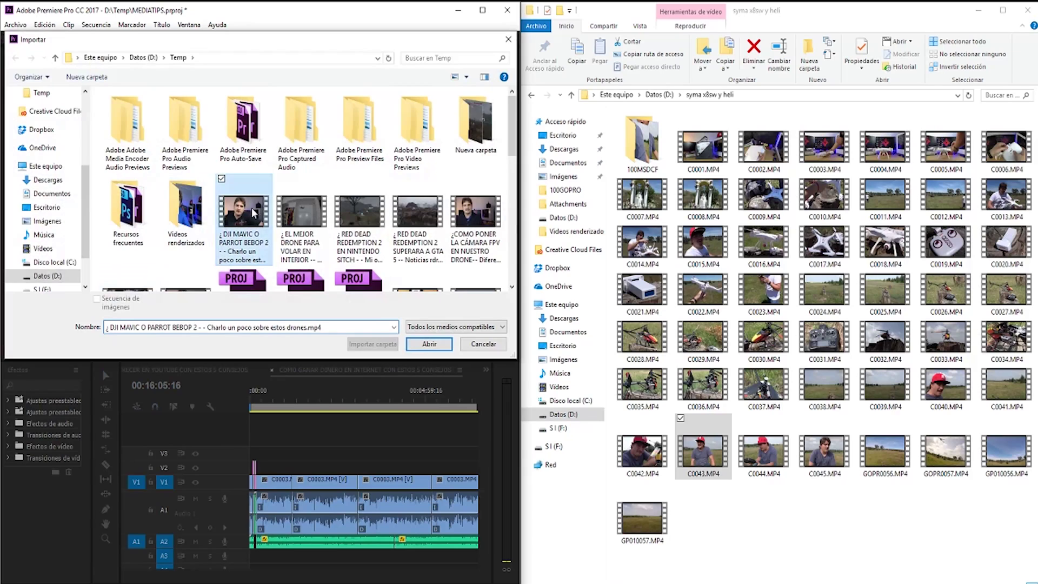
click(430, 344)
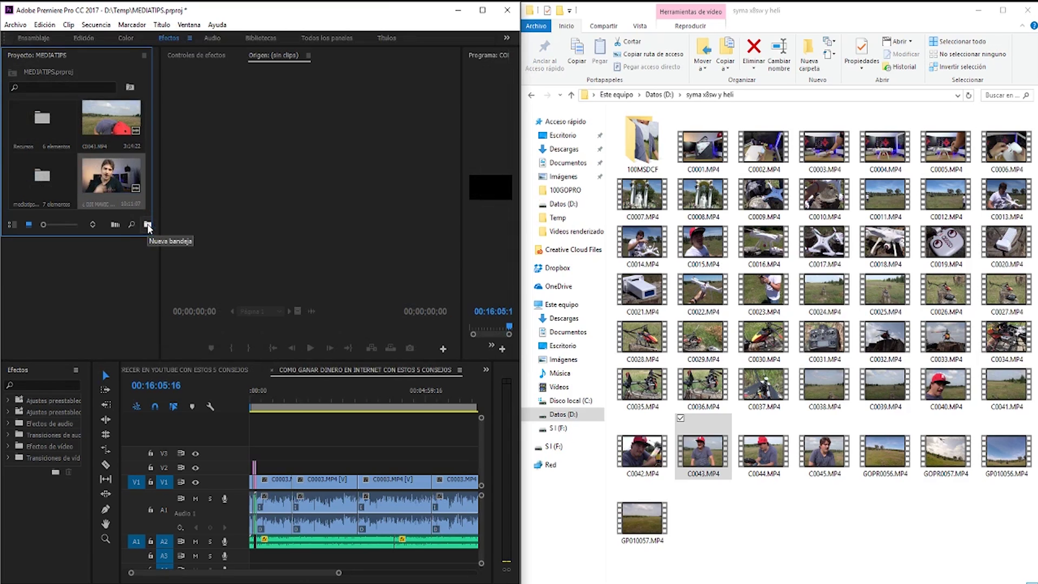
Create a new bin named Videos MAVIC and open it in its own window
click(147, 225)
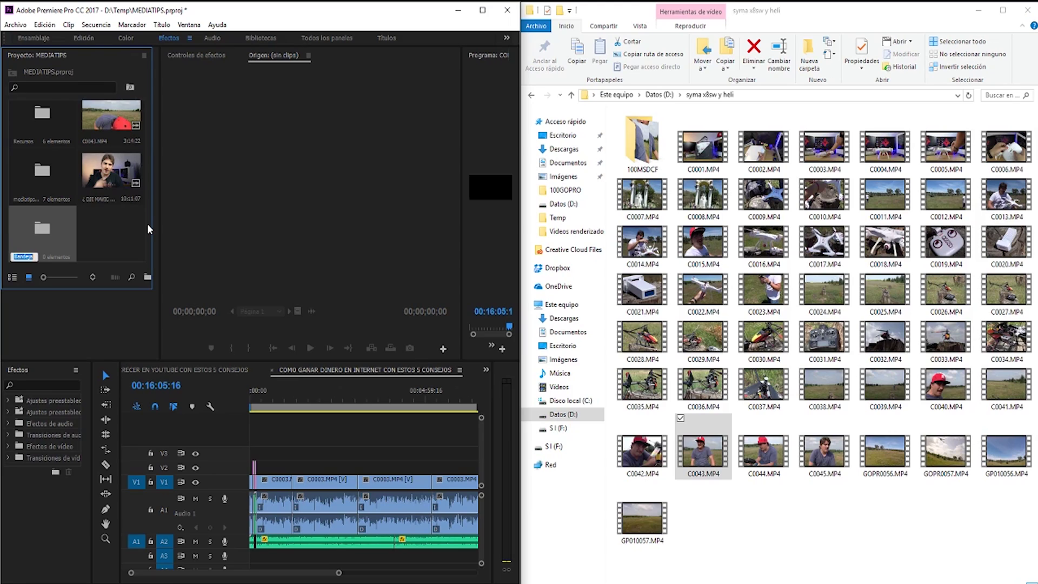
text(Videos)
key(Tab)
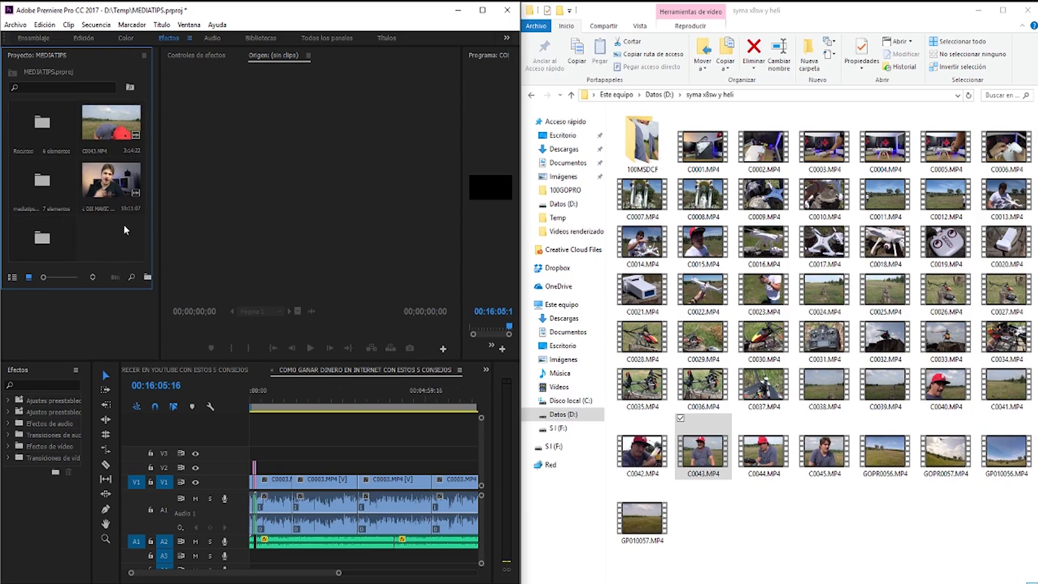
double_click(40, 238)
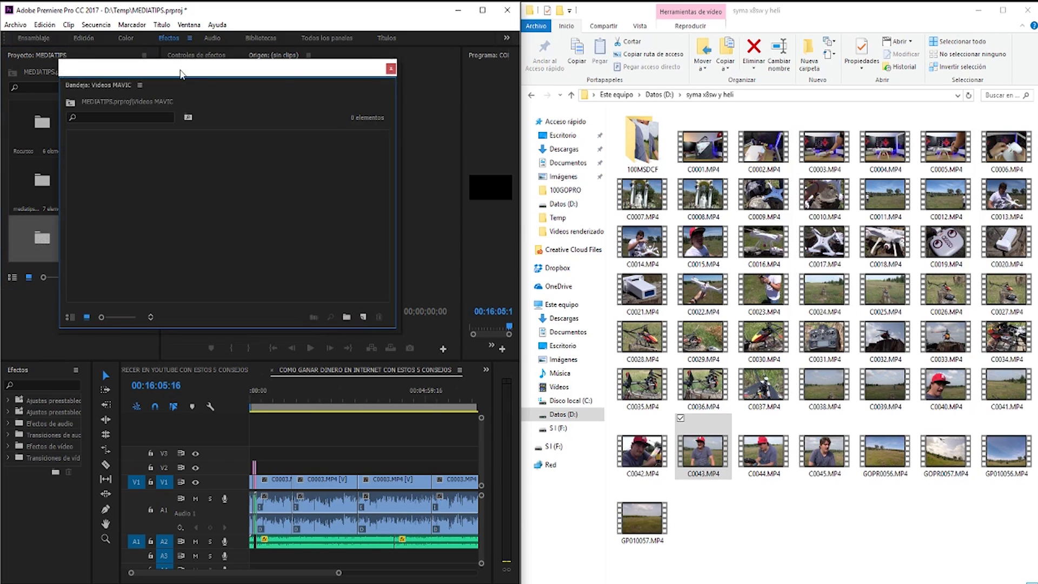
Move the DJI MAVIC clip into the Videos MAVIC bin and drag C0043.MP4 toward the prueba sequence
drag(180, 74, 335, 70)
drag(130, 180, 236, 206)
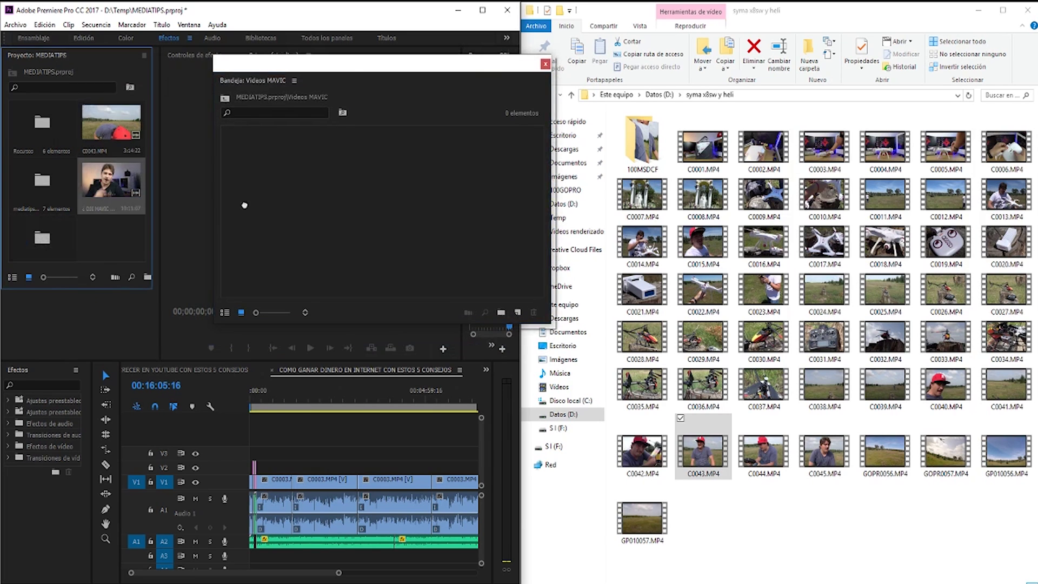
drag(287, 161, 289, 163)
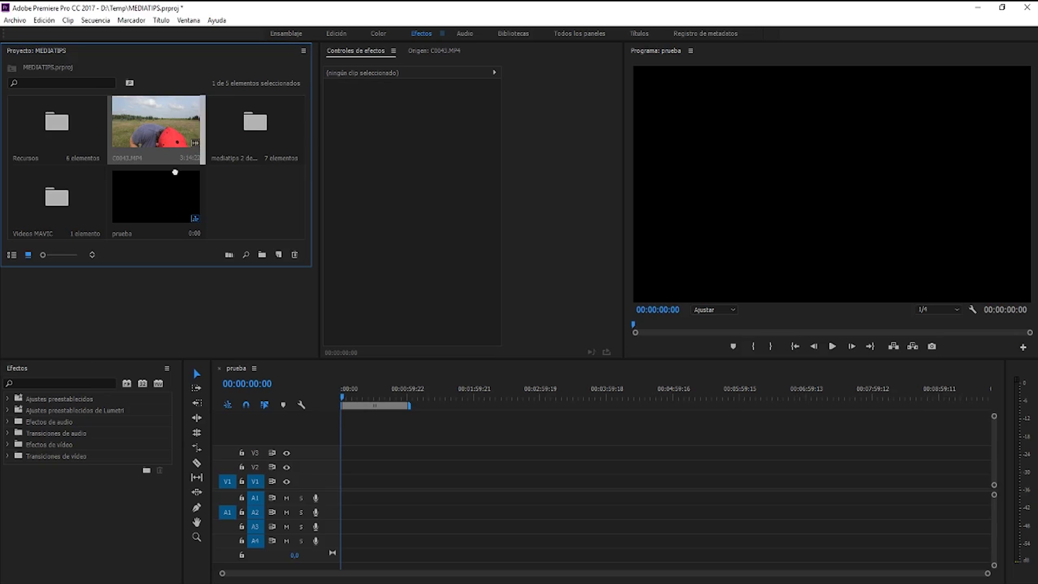
drag(156, 121, 323, 461)
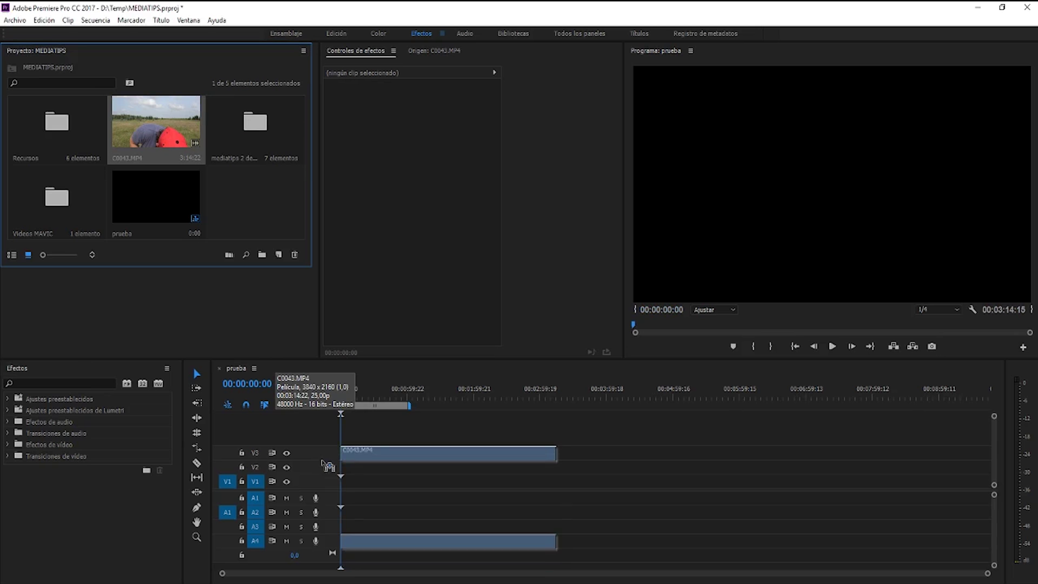
Add C0043.MP4 to V1/A1 keeping existing sequence settings, scrub it, then close and reopen prueba
drag(323, 461, 340, 507)
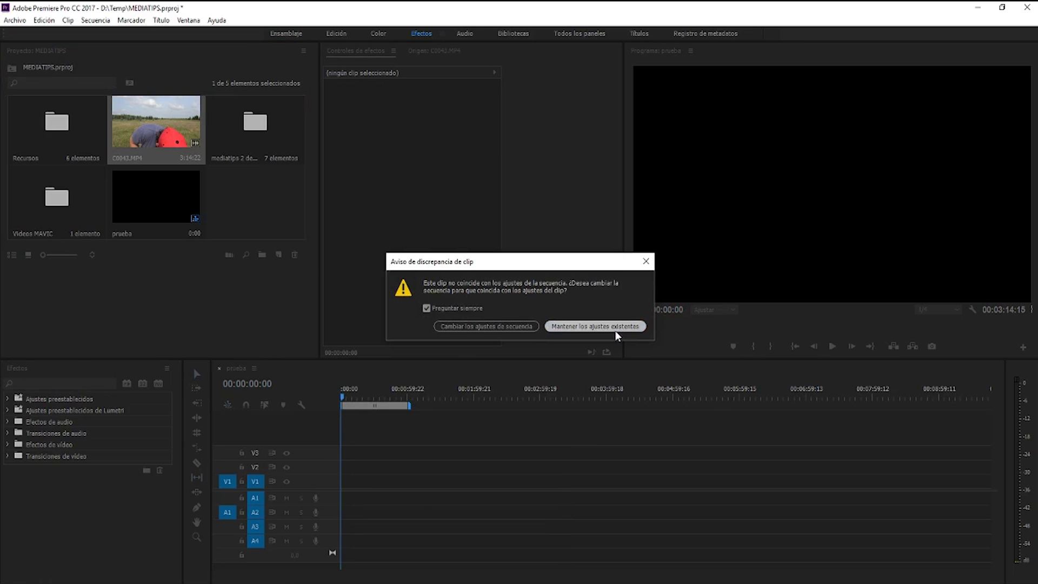
click(615, 327)
drag(346, 398, 482, 406)
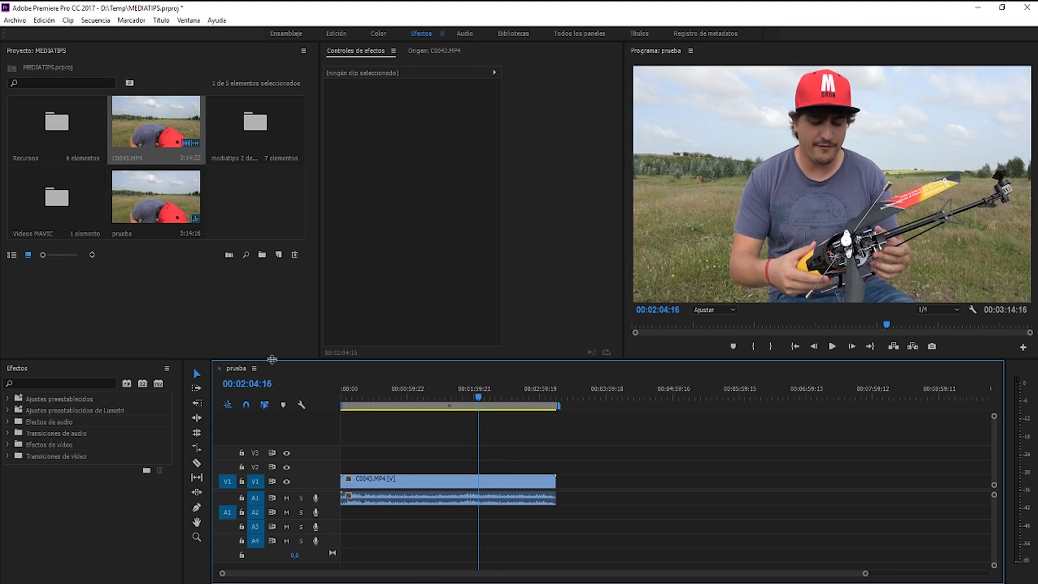
click(219, 368)
double_click(156, 186)
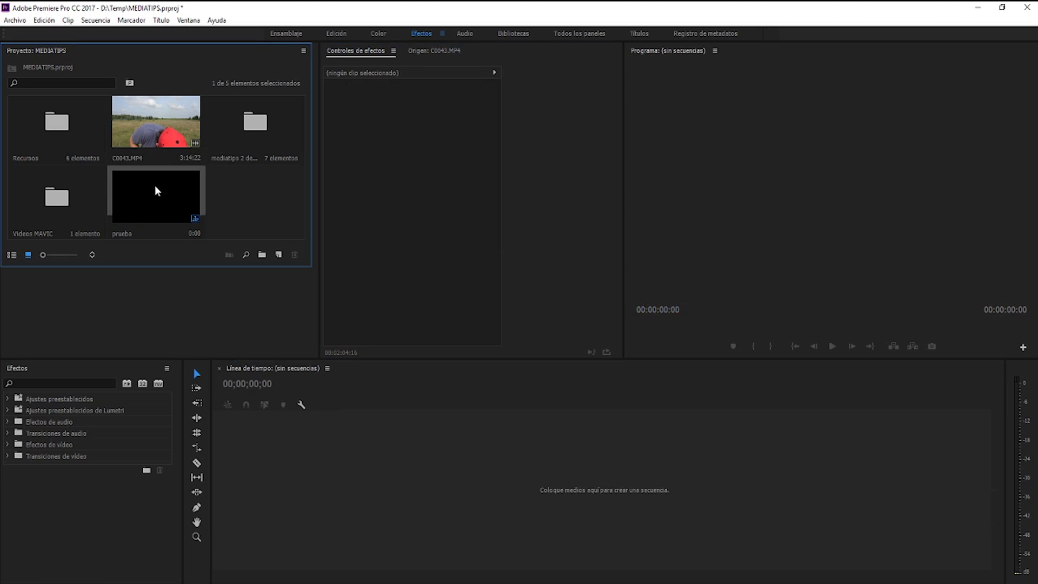
Add C0043.MP4 to prueba, trim both ends on V1, and slide it along the timeline
drag(156, 121, 401, 480)
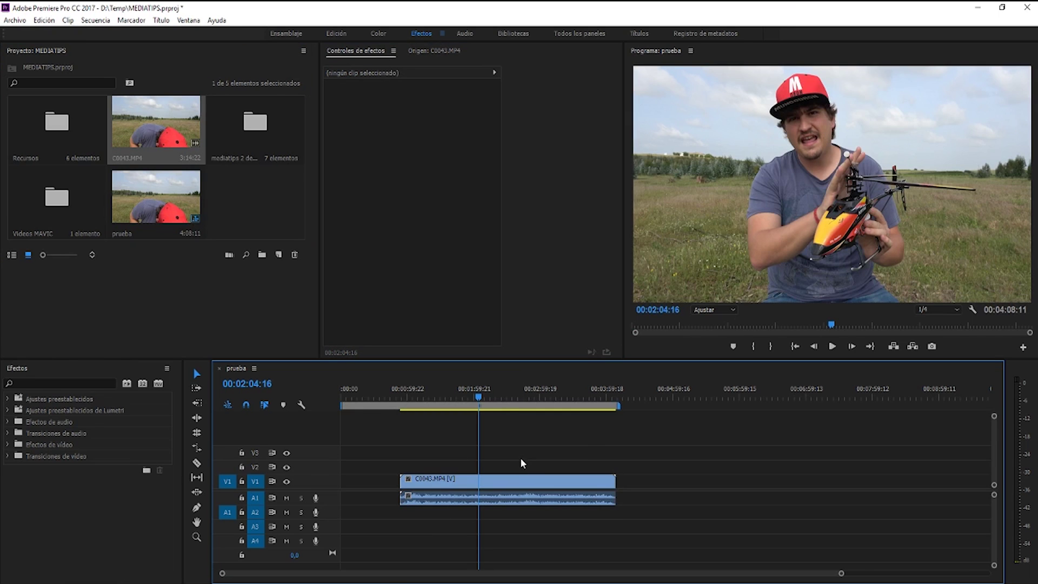
drag(619, 481, 547, 491)
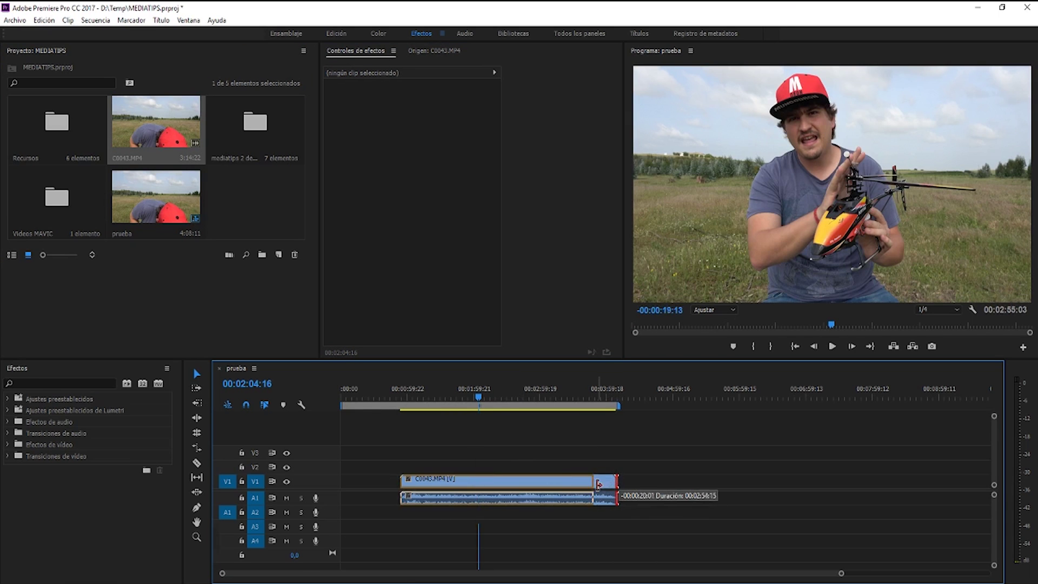
mouse_move(401, 481)
mouse_down()
mouse_move(451, 481)
mouse_move(400, 481)
mouse_up()
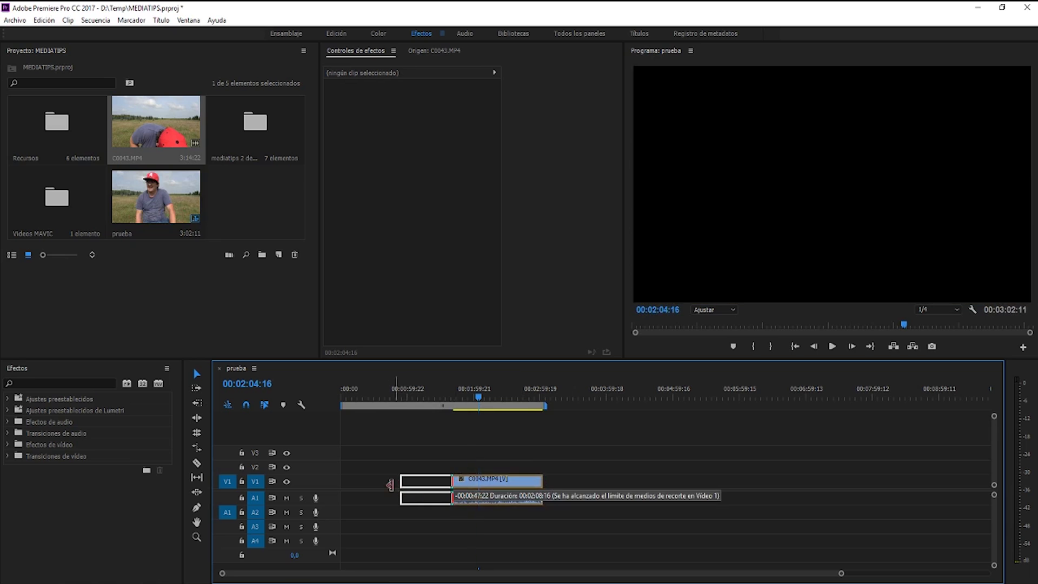
drag(584, 479, 601, 479)
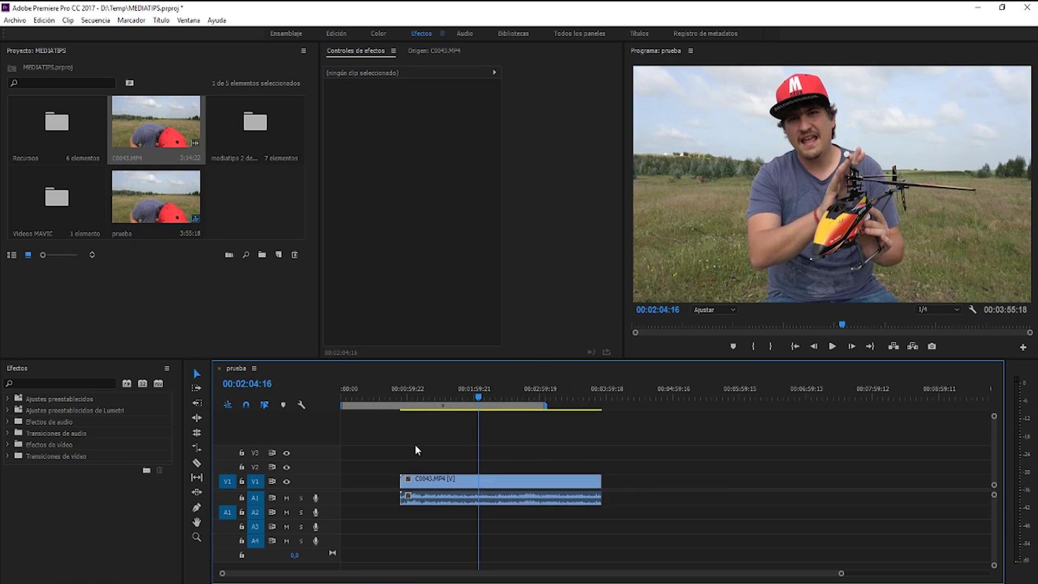
click(197, 374)
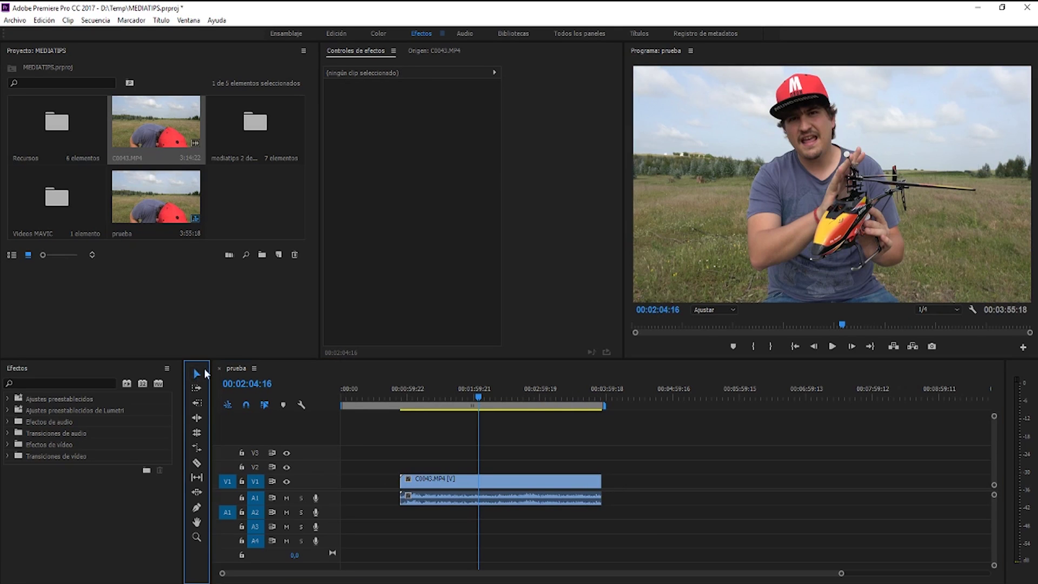
drag(401, 478, 463, 479)
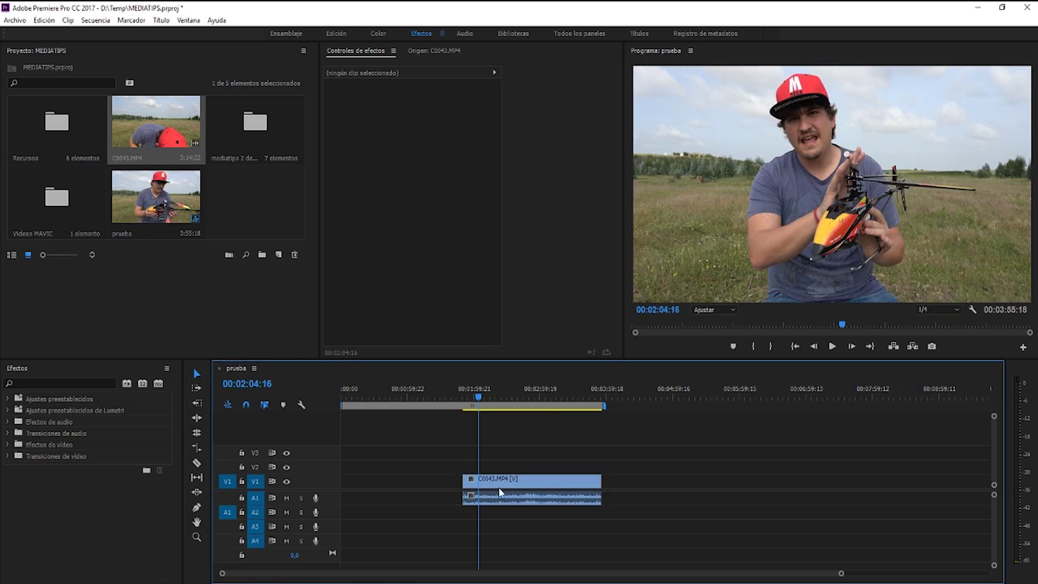
mouse_move(600, 479)
mouse_down()
mouse_move(544, 481)
mouse_move(596, 481)
mouse_up()
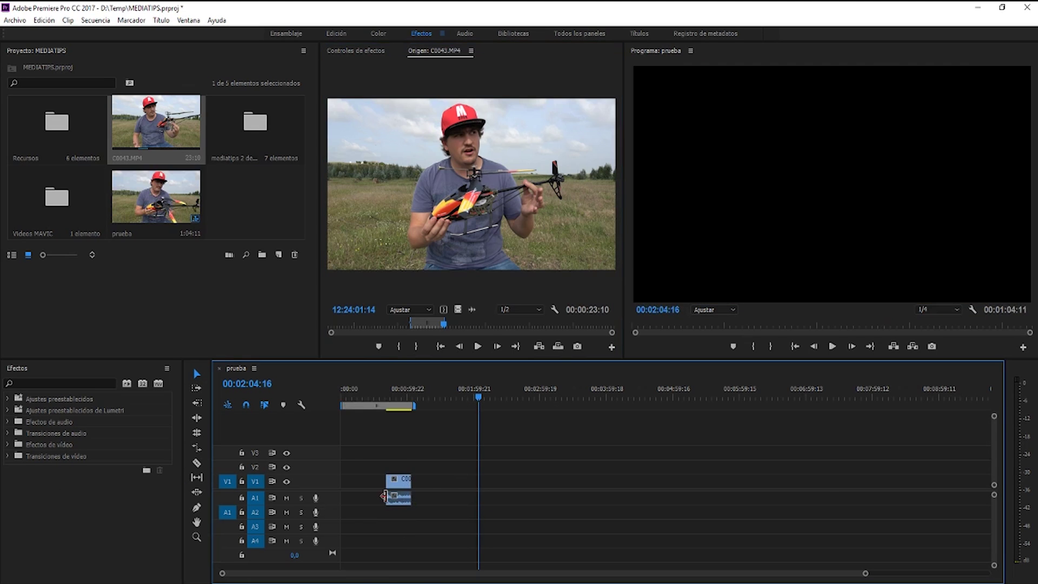
drag(384, 496, 373, 489)
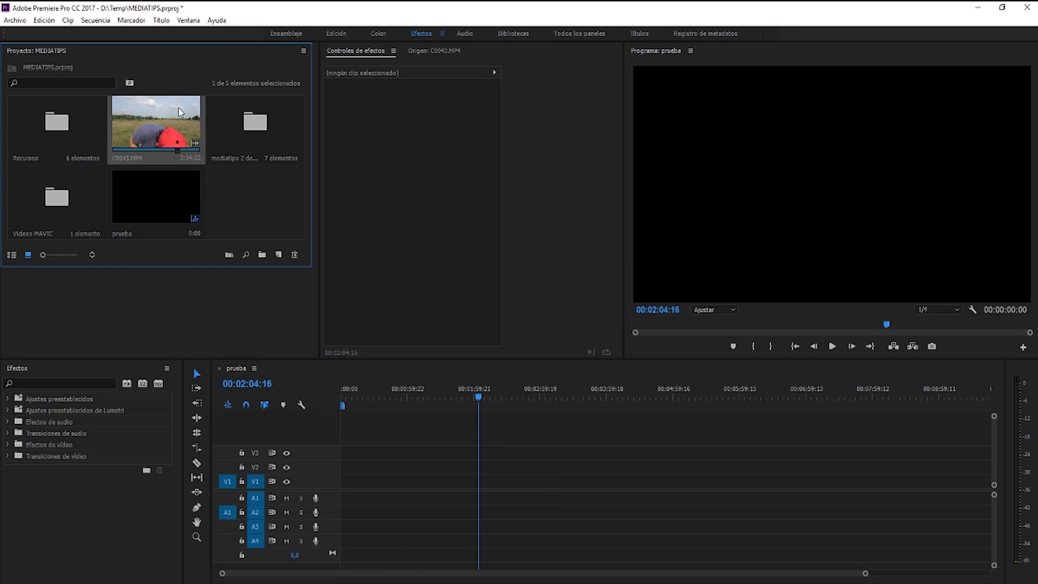
Load C0043.MP4 in the Source monitor and mark In and Out points around the wanted portion
double_click(179, 108)
click(346, 325)
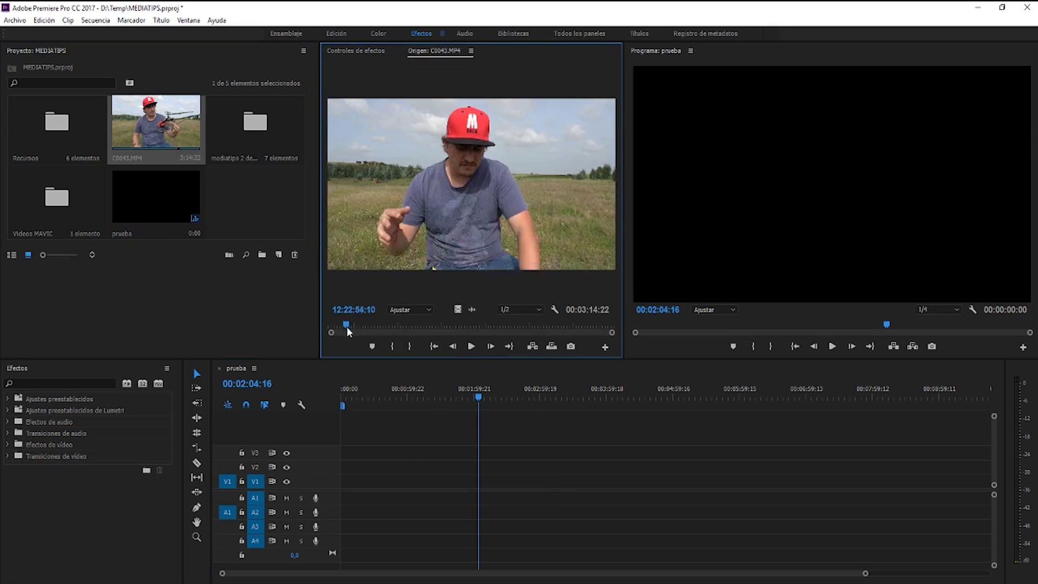
drag(347, 326, 410, 324)
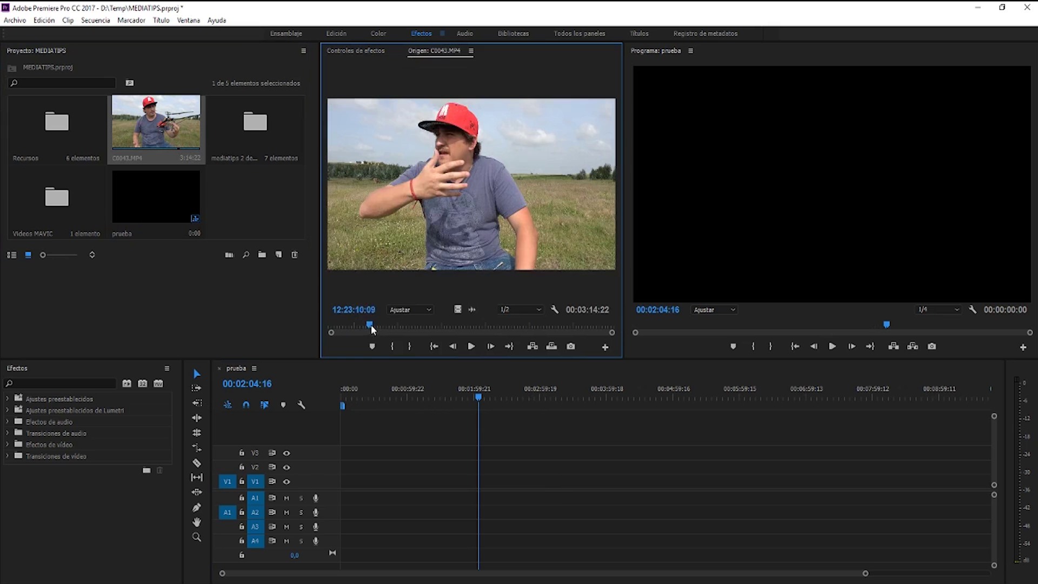
click(392, 346)
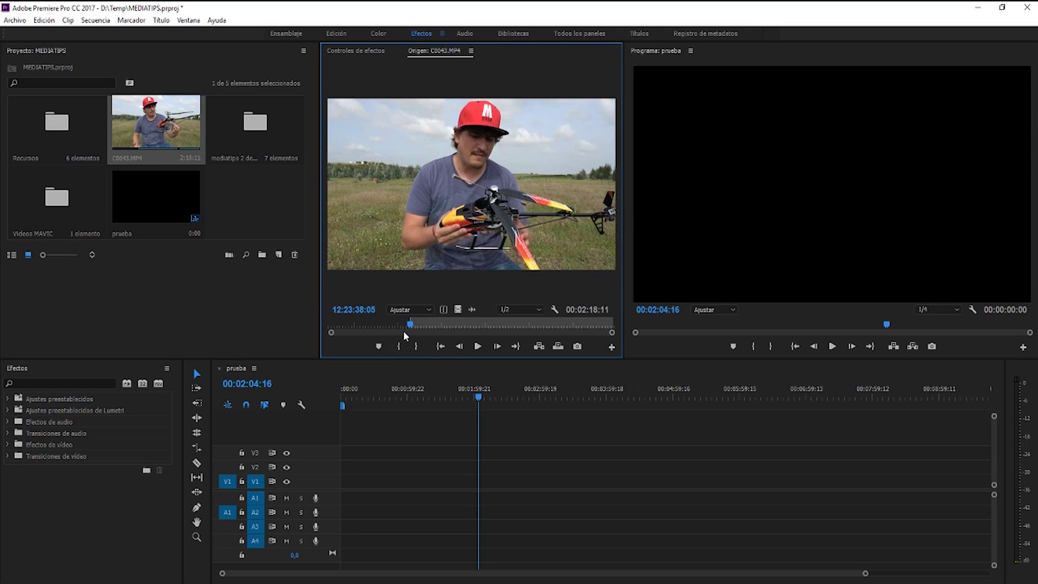
key(space)
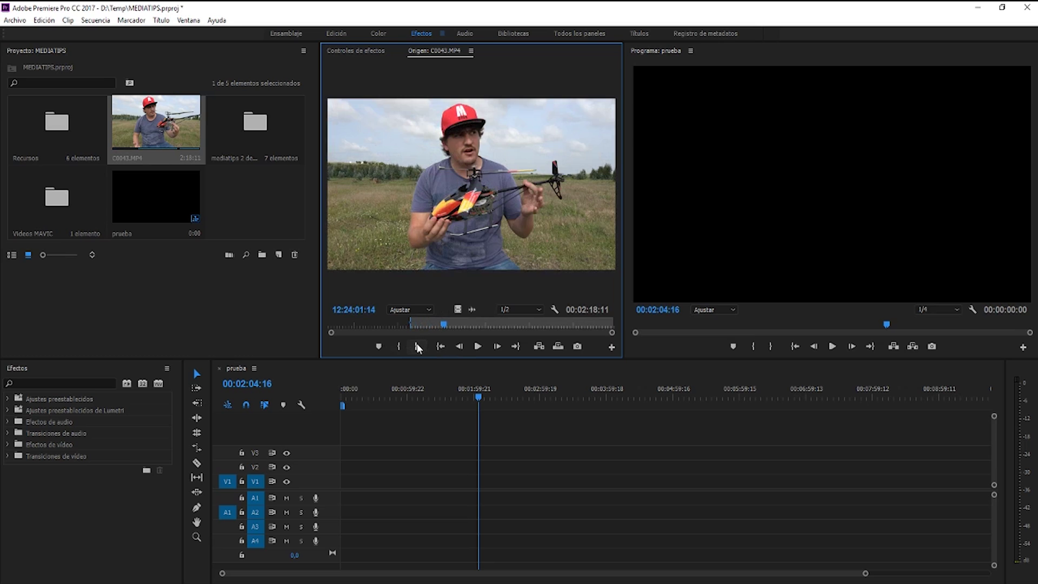
click(418, 347)
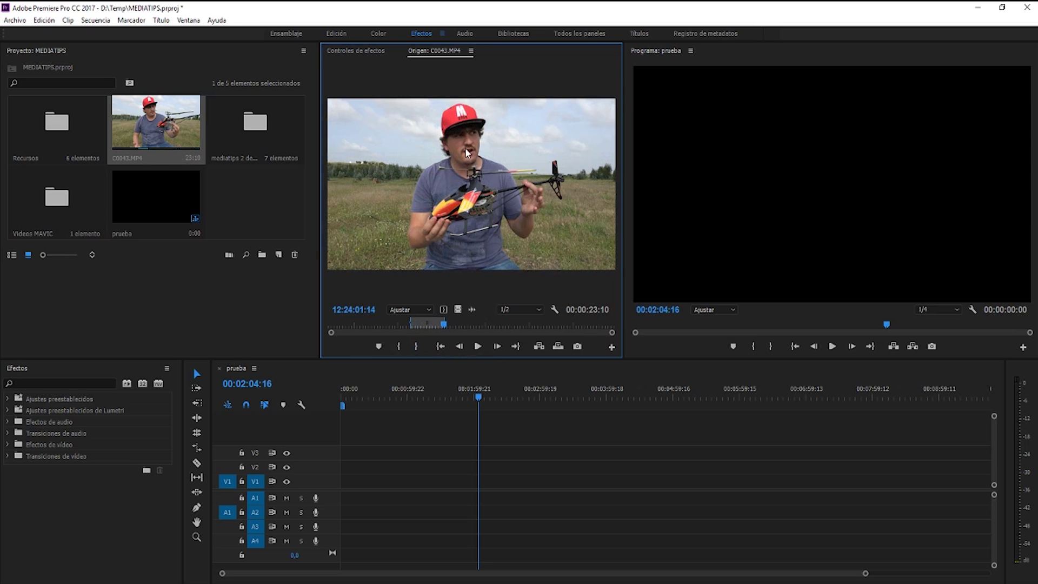
Insert the marked portion at the start of prueba on V1/A1, undoing an accidental move
drag(522, 189, 389, 497)
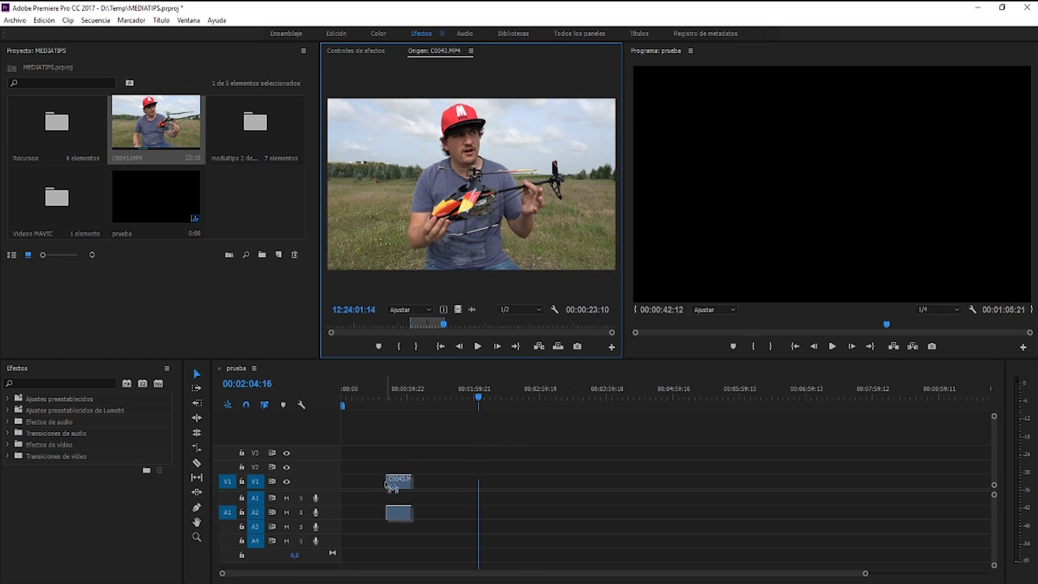
drag(389, 497, 367, 492)
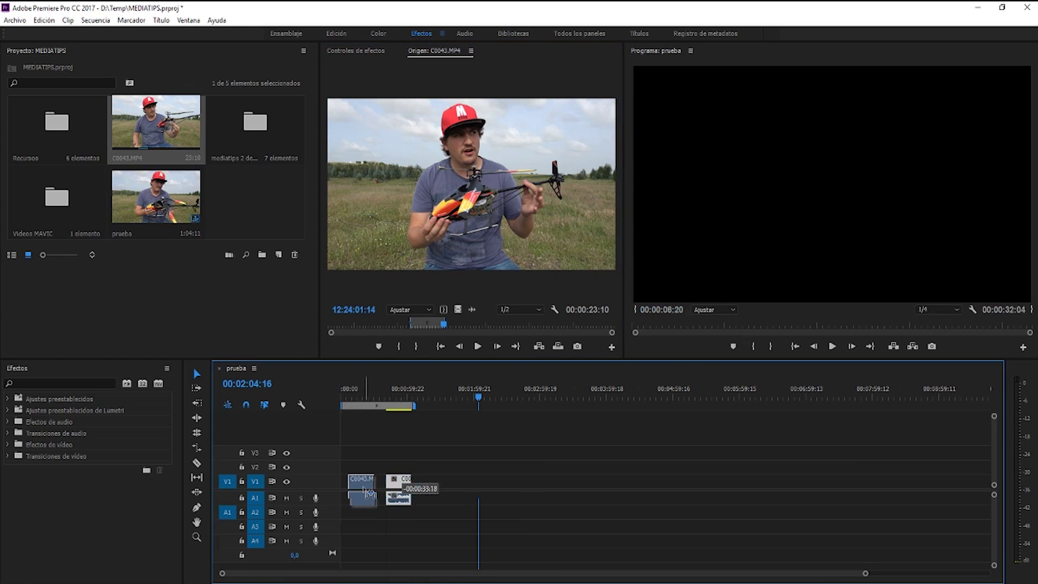
drag(367, 492, 530, 491)
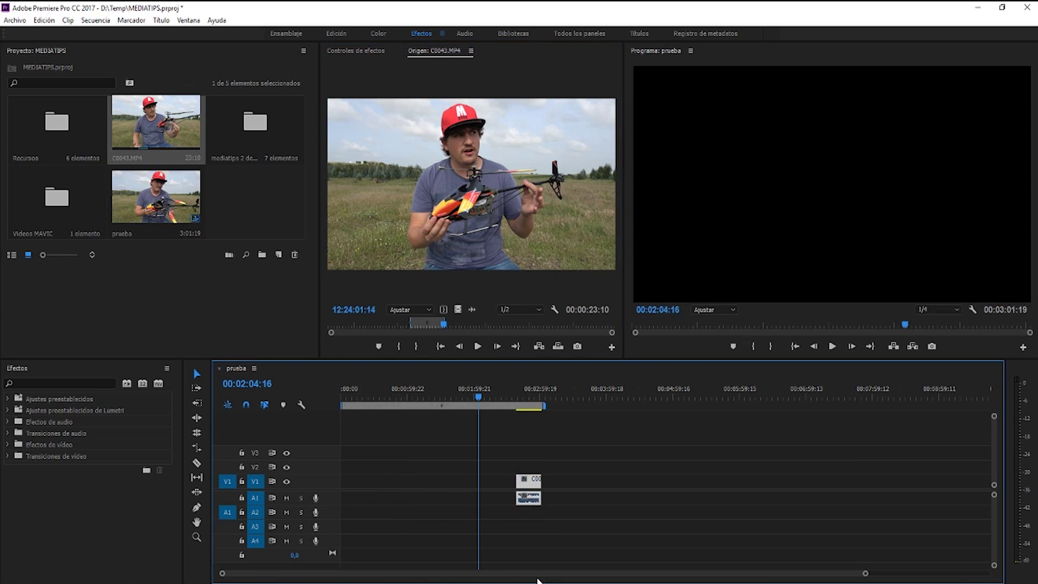
key(ctrl+z)
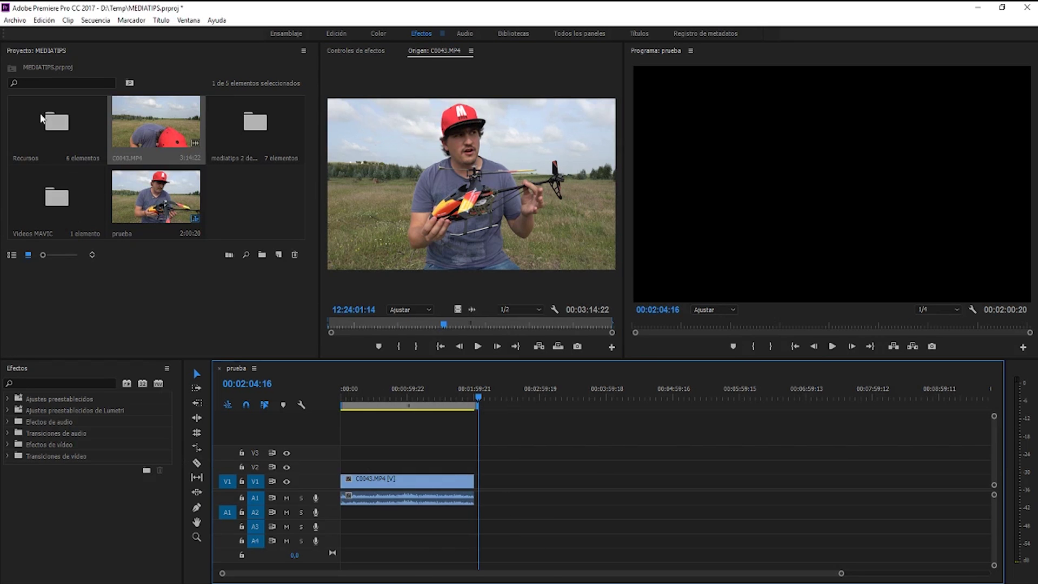
click(19, 20)
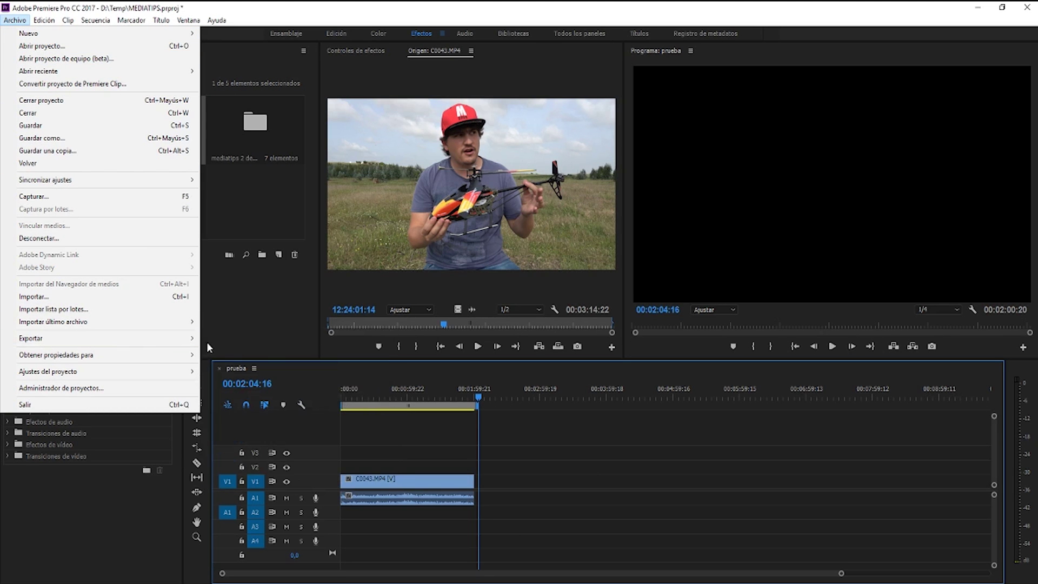
Open Export Media for the sequence and set the format to H.264
mouse_move(193, 340)
click(228, 338)
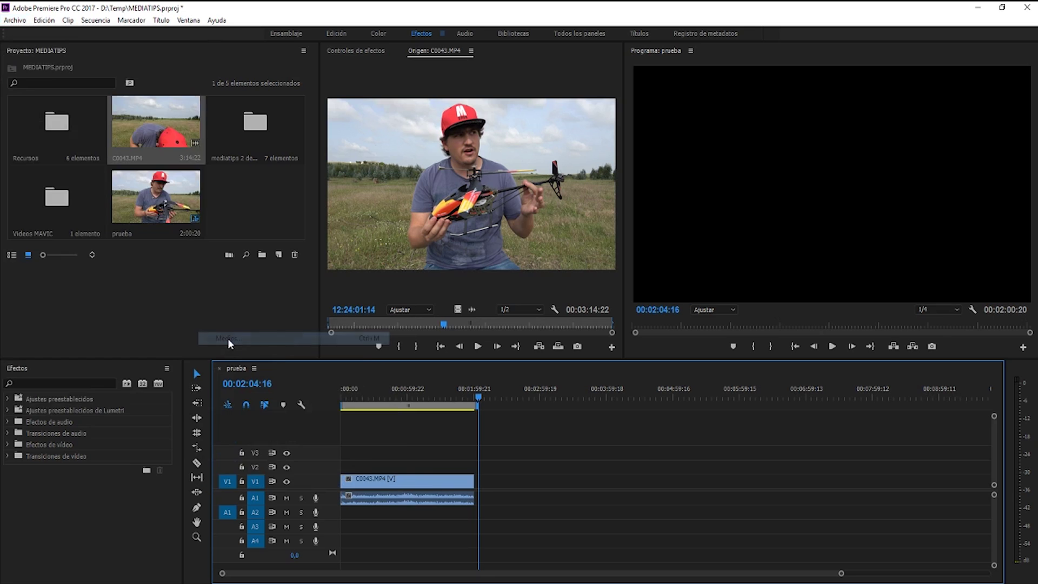
drag(367, 67, 574, 57)
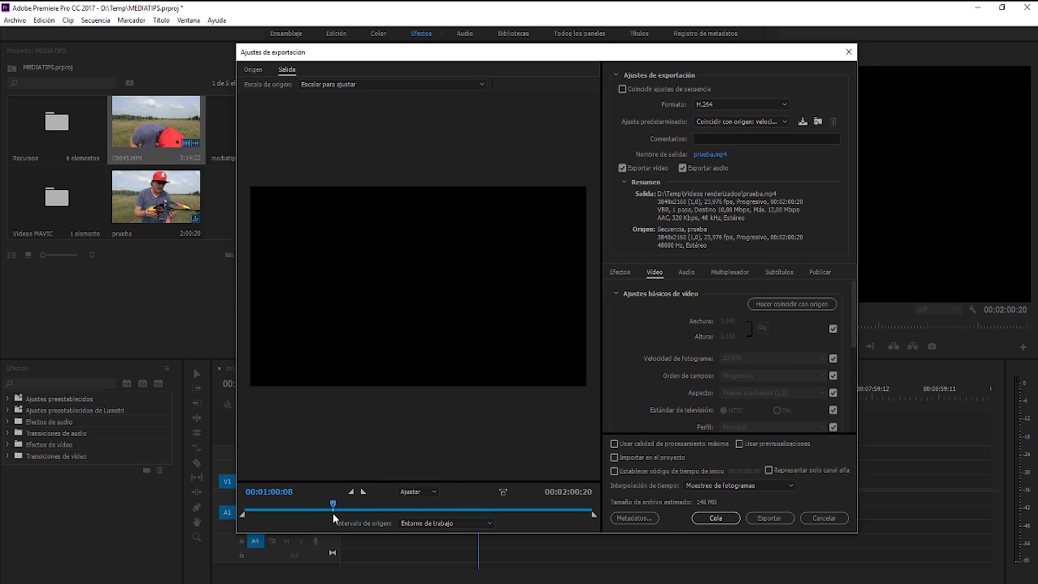
drag(335, 513, 327, 513)
click(753, 102)
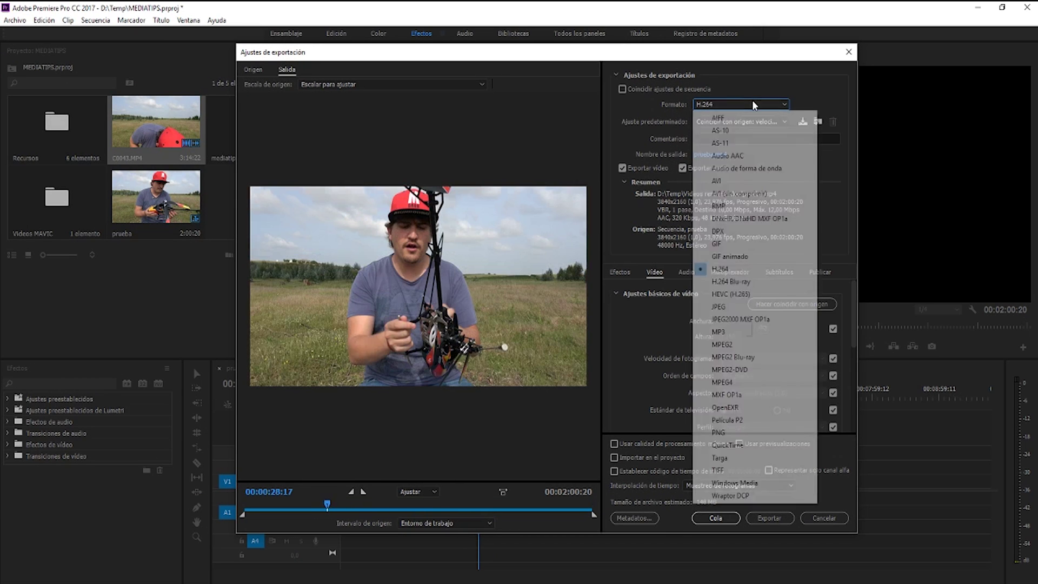
click(724, 269)
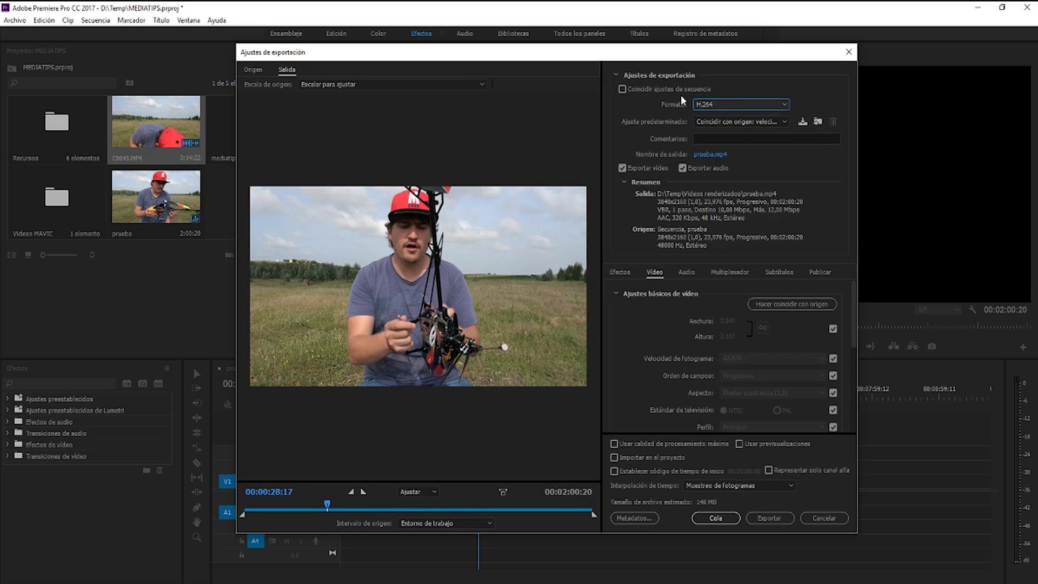
Keep the Match Source High Bitrate preset, name the output prueba.mp4, and export
click(773, 121)
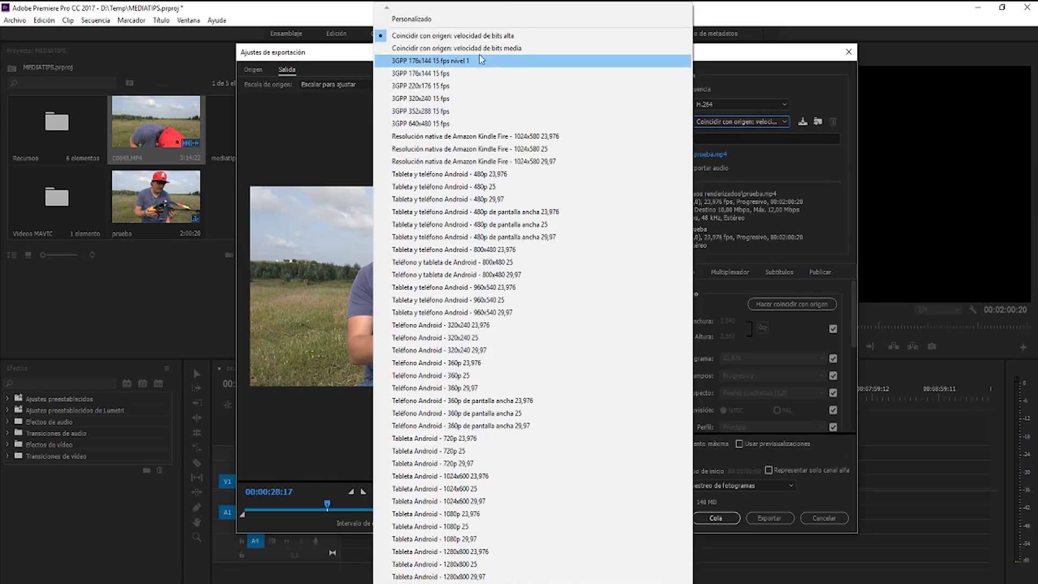
click(513, 36)
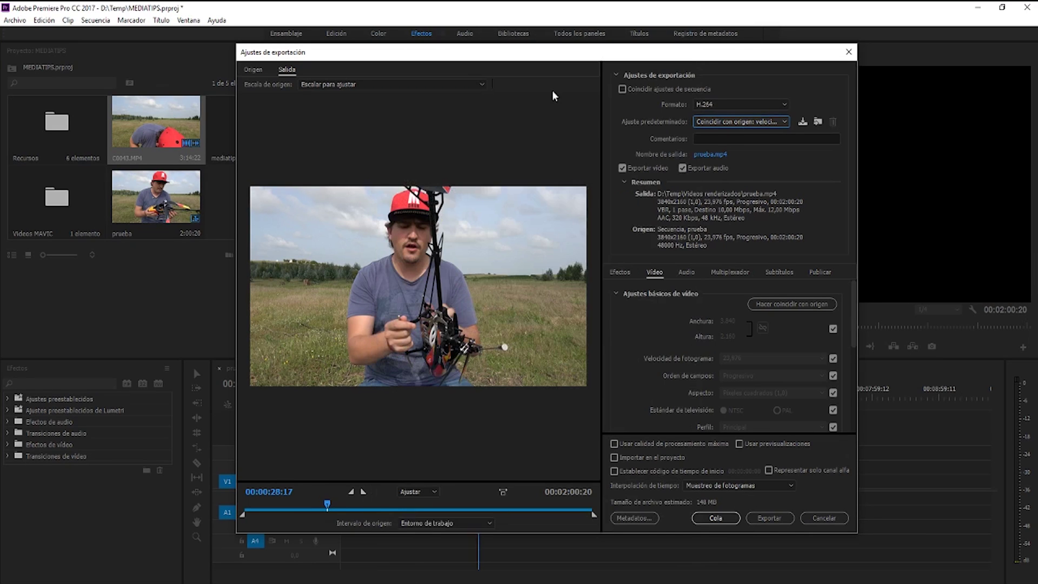
click(709, 155)
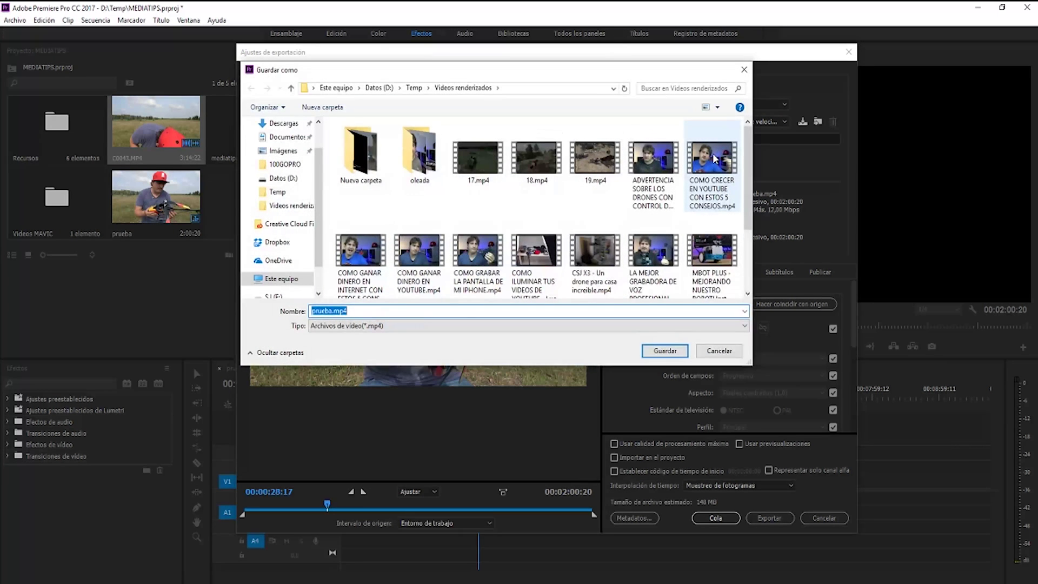
click(665, 350)
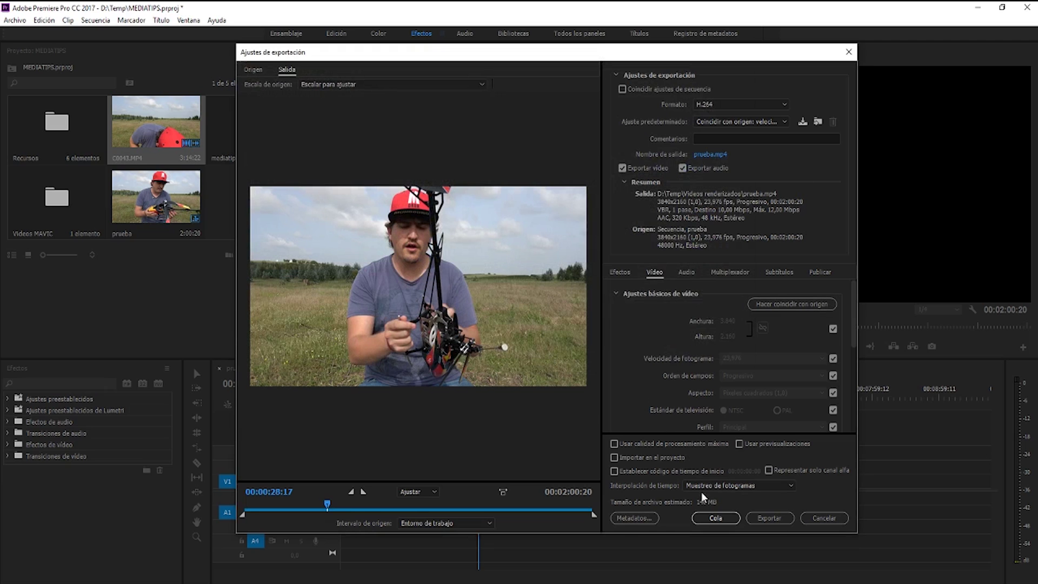
click(767, 517)
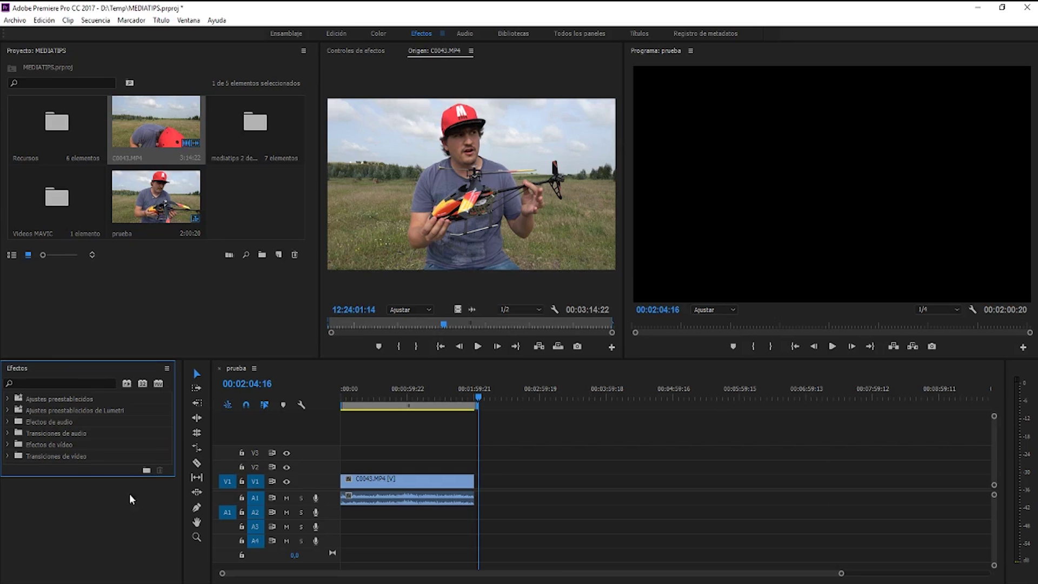
Search the Effects panel for 'disoluc' to list the Disolución cruzada and Disolución de película transitions
click(188, 20)
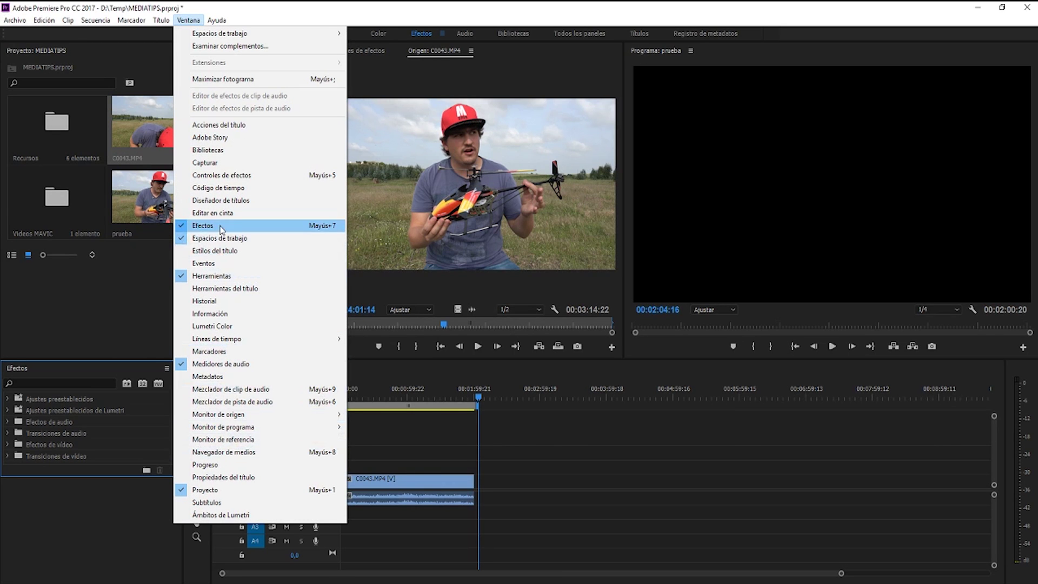
click(139, 326)
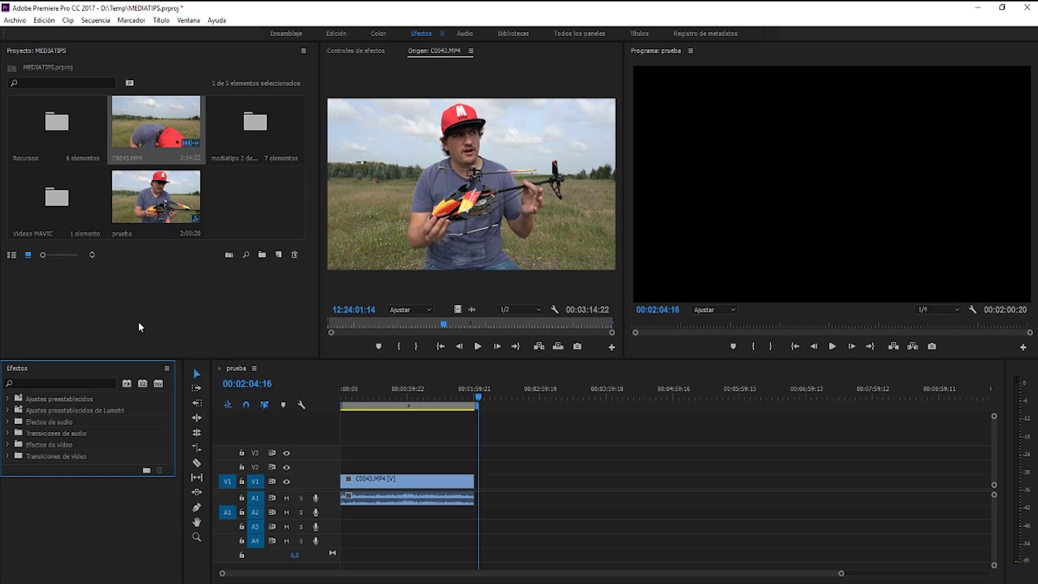
click(36, 383)
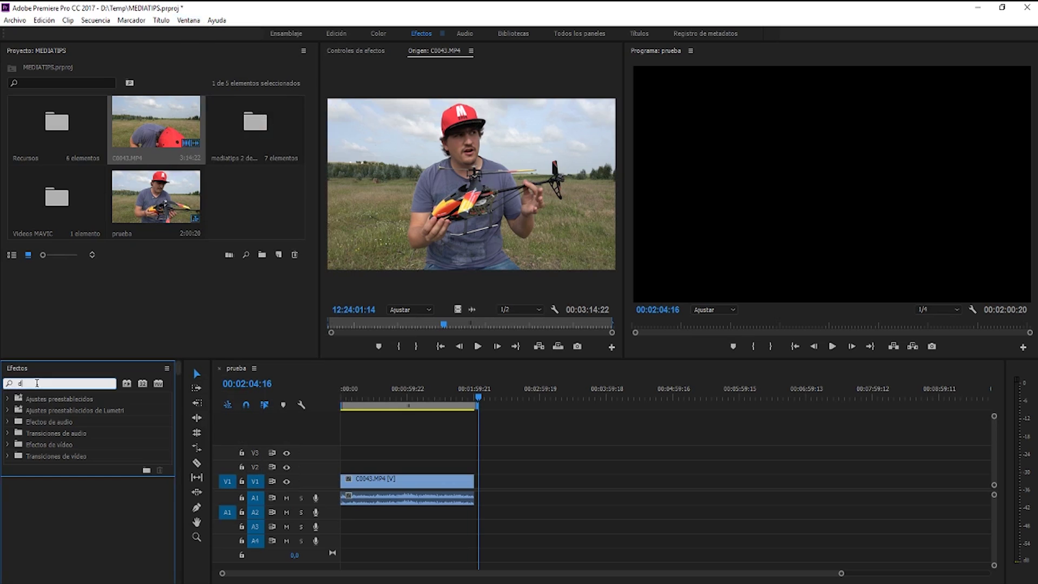
text(disolucion)
key(BackSpace)
key(BackSpace)
key(BackSpace)
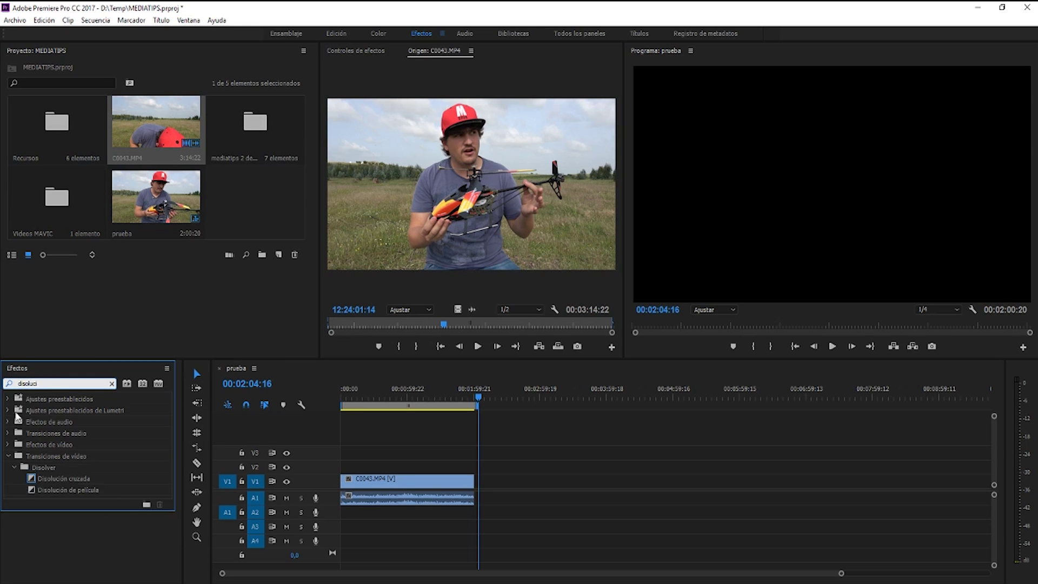